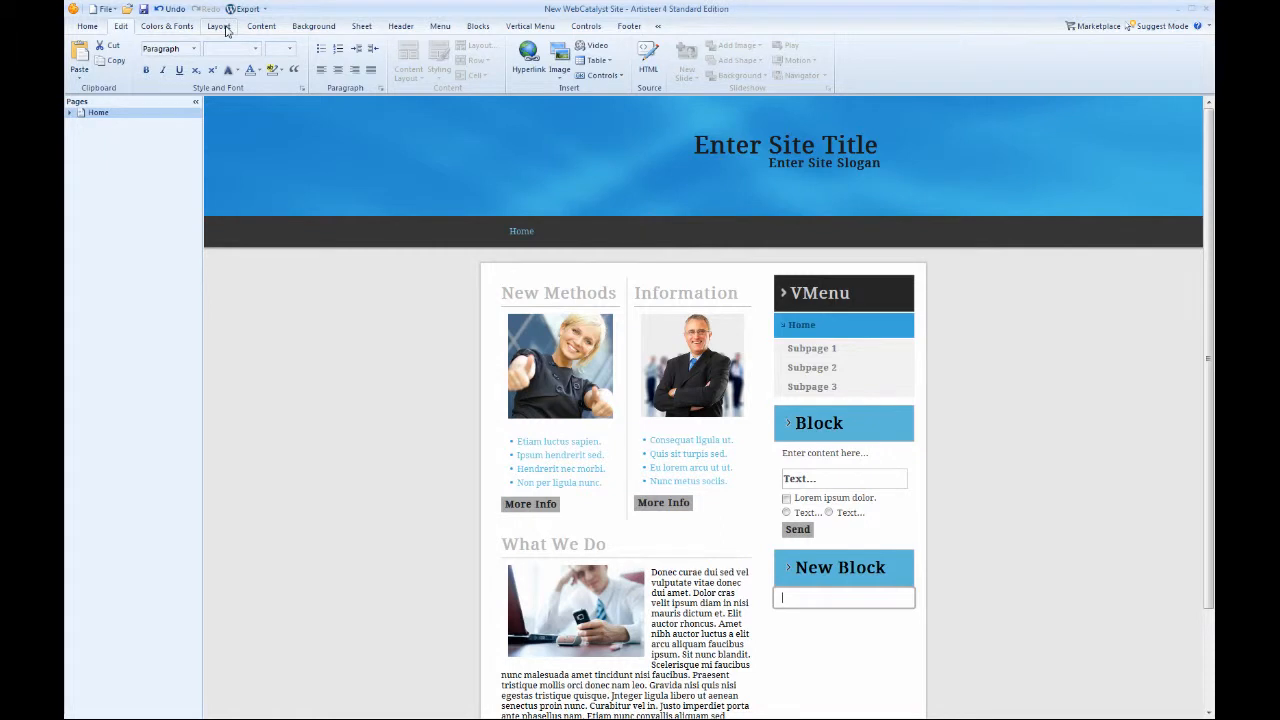
Set the page layout's sheet width to a fixed 1000 pixels.
left_click(219, 26)
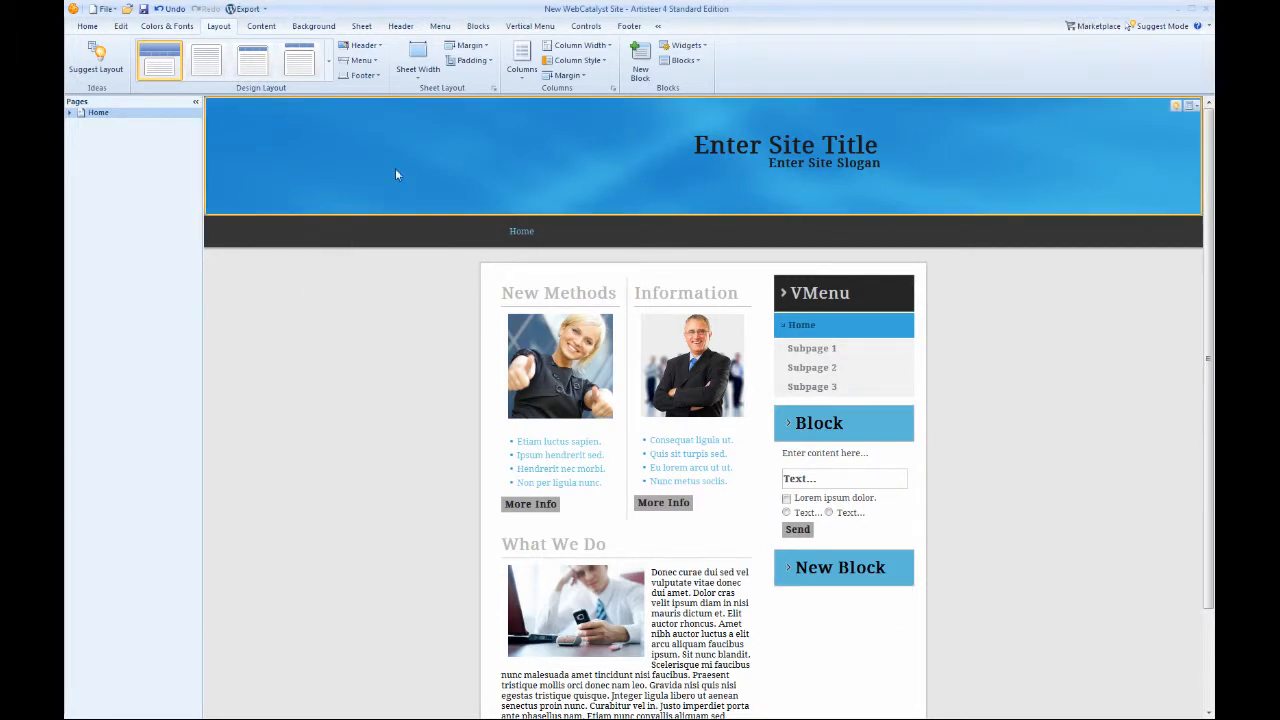
left_click(427, 74)
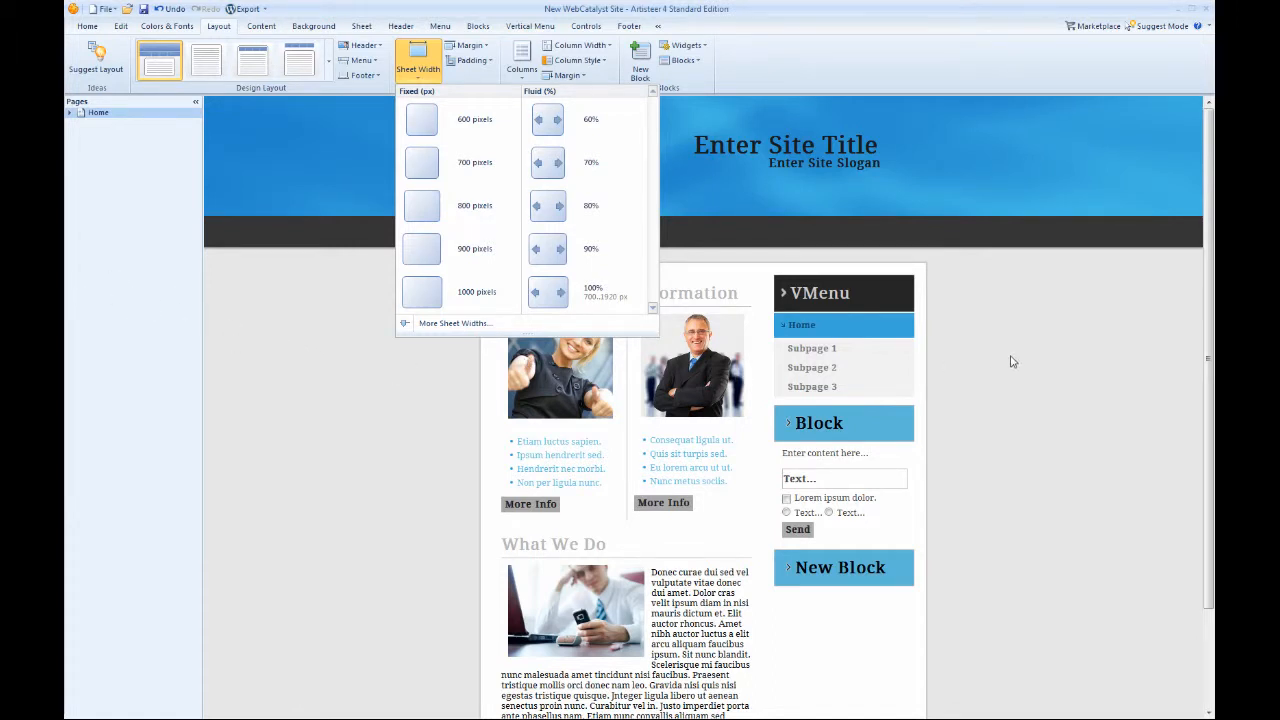
left_click(1074, 347)
mouse_move(1205, 292)
left_mouse_down()
mouse_move(1208, 390)
mouse_move(1213, 268)
left_mouse_up()
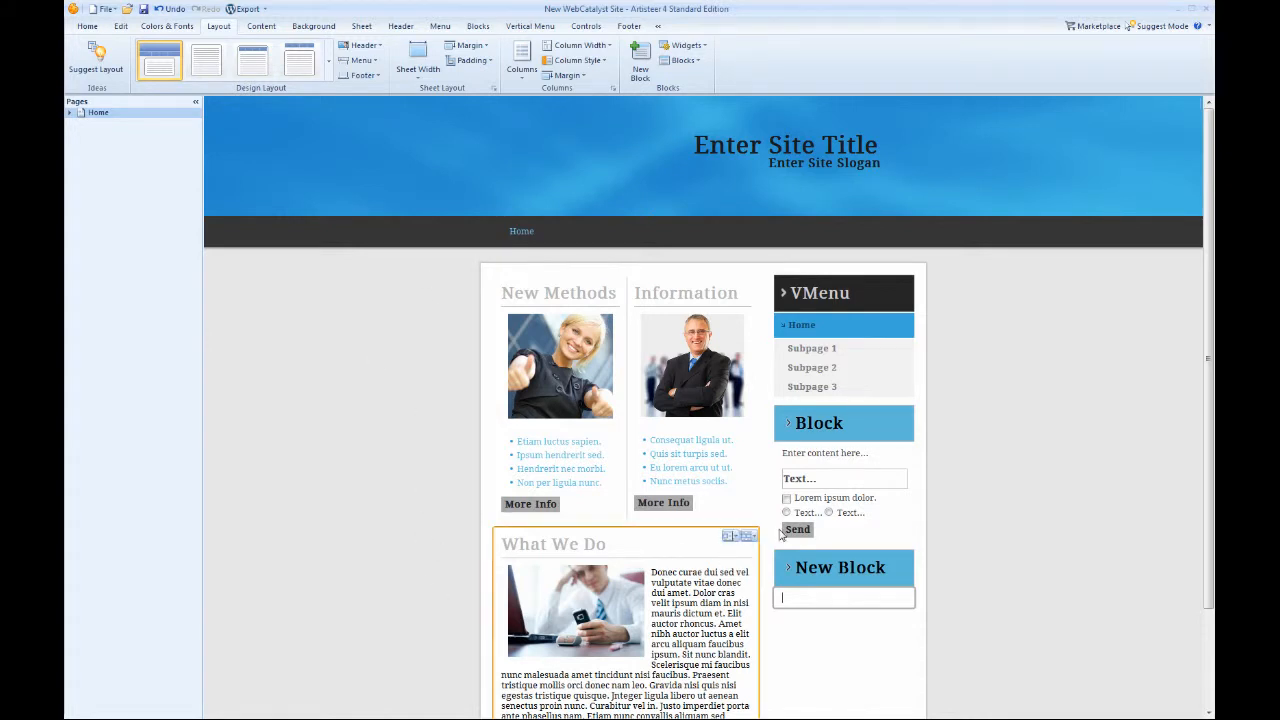
left_click_drag(1210, 295, 1210, 267)
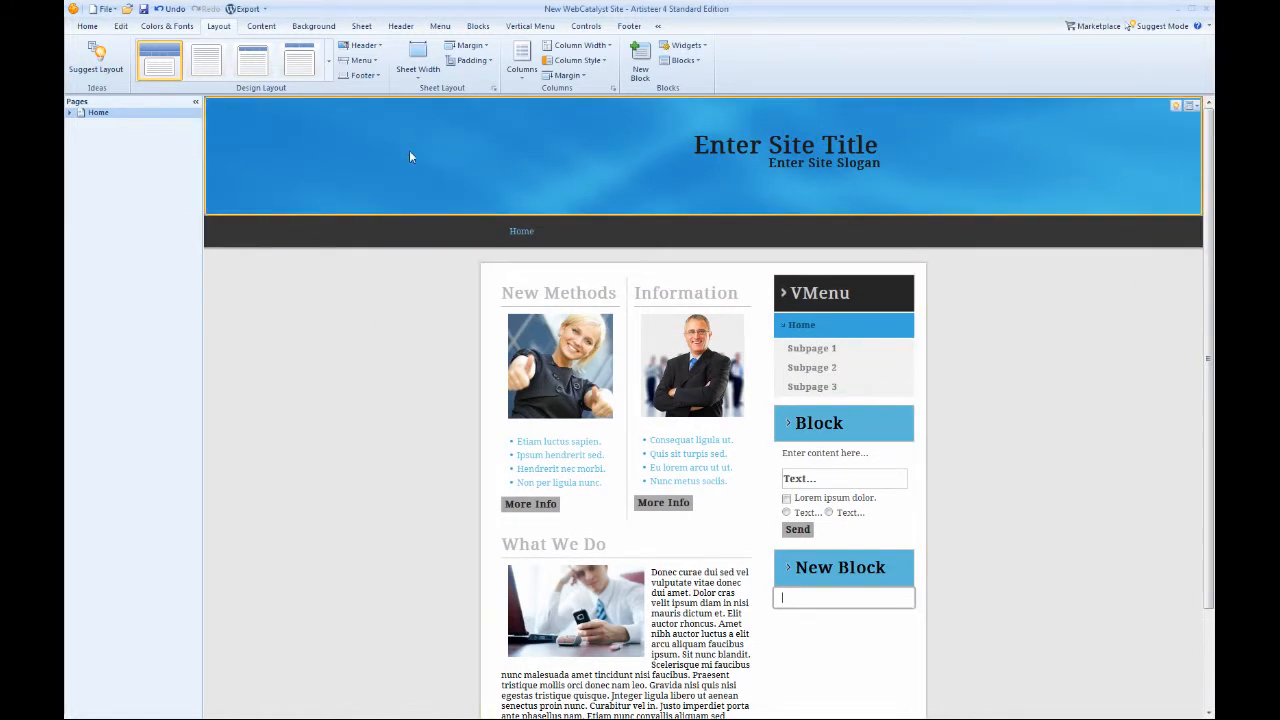
left_click(424, 76)
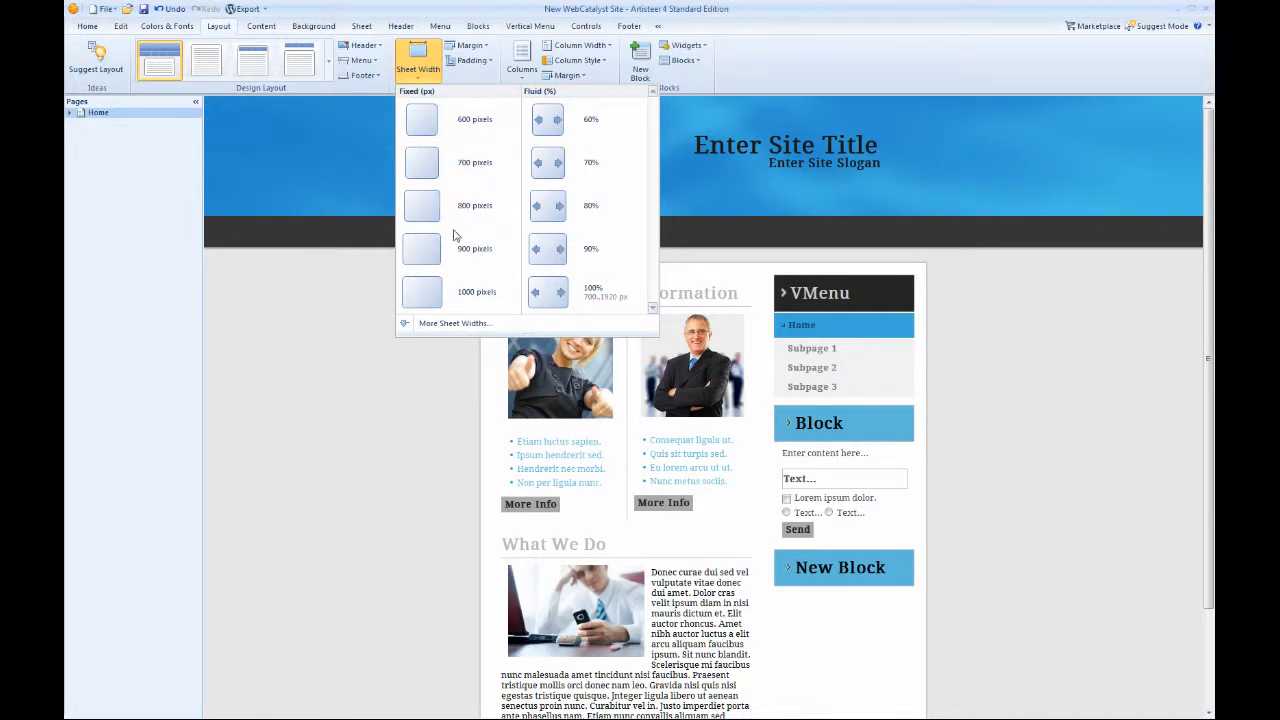
left_click(487, 292)
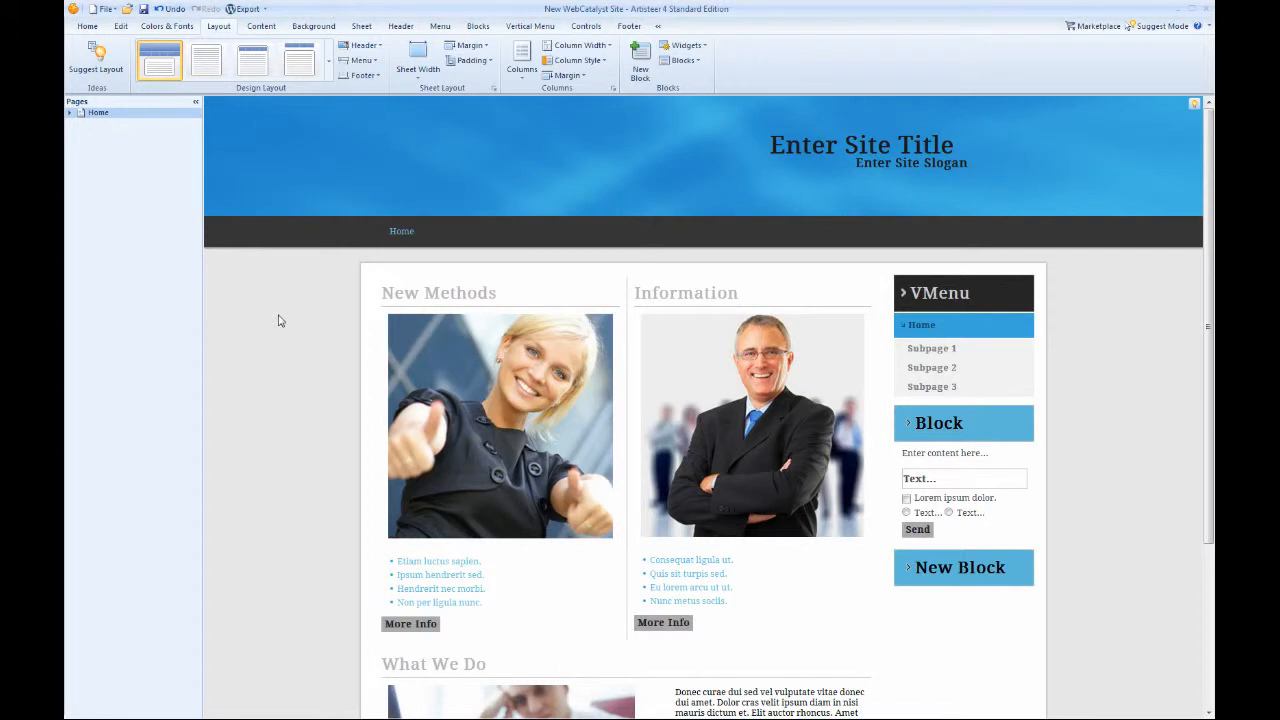
Switch the sheet to a fluid width of 100%.
left_click(332, 63)
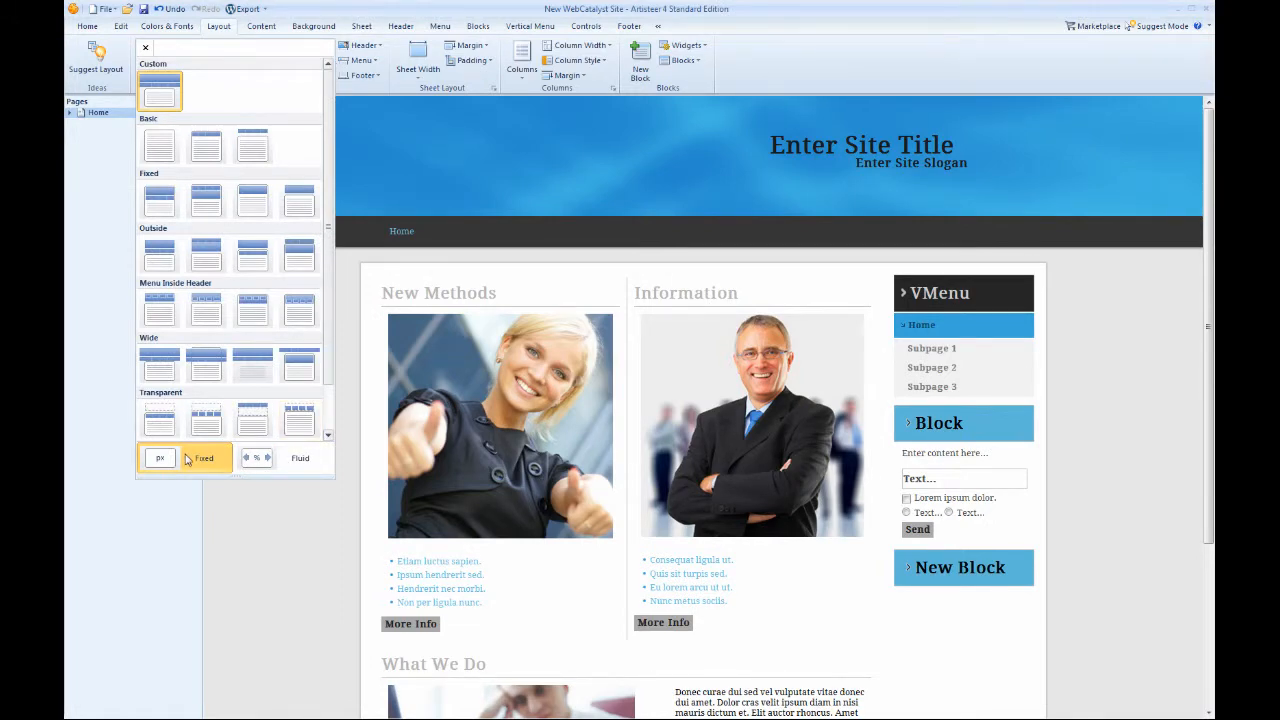
left_click(289, 460)
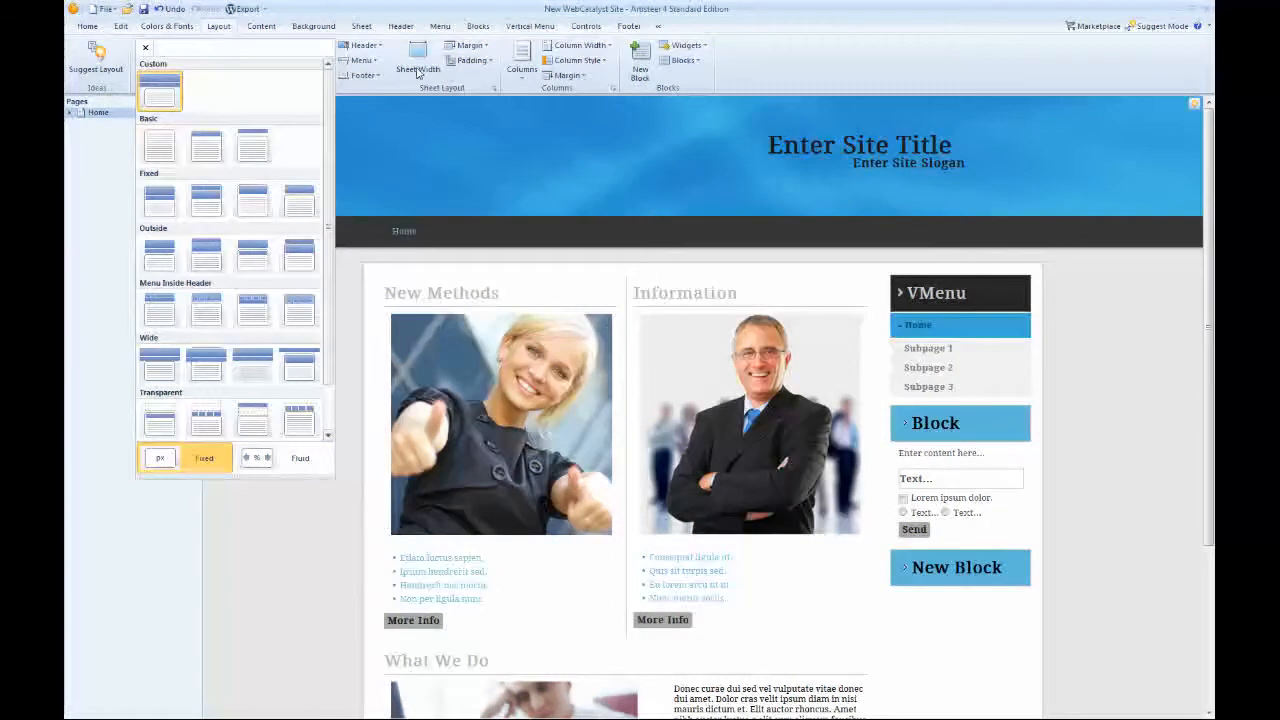
left_click(416, 68)
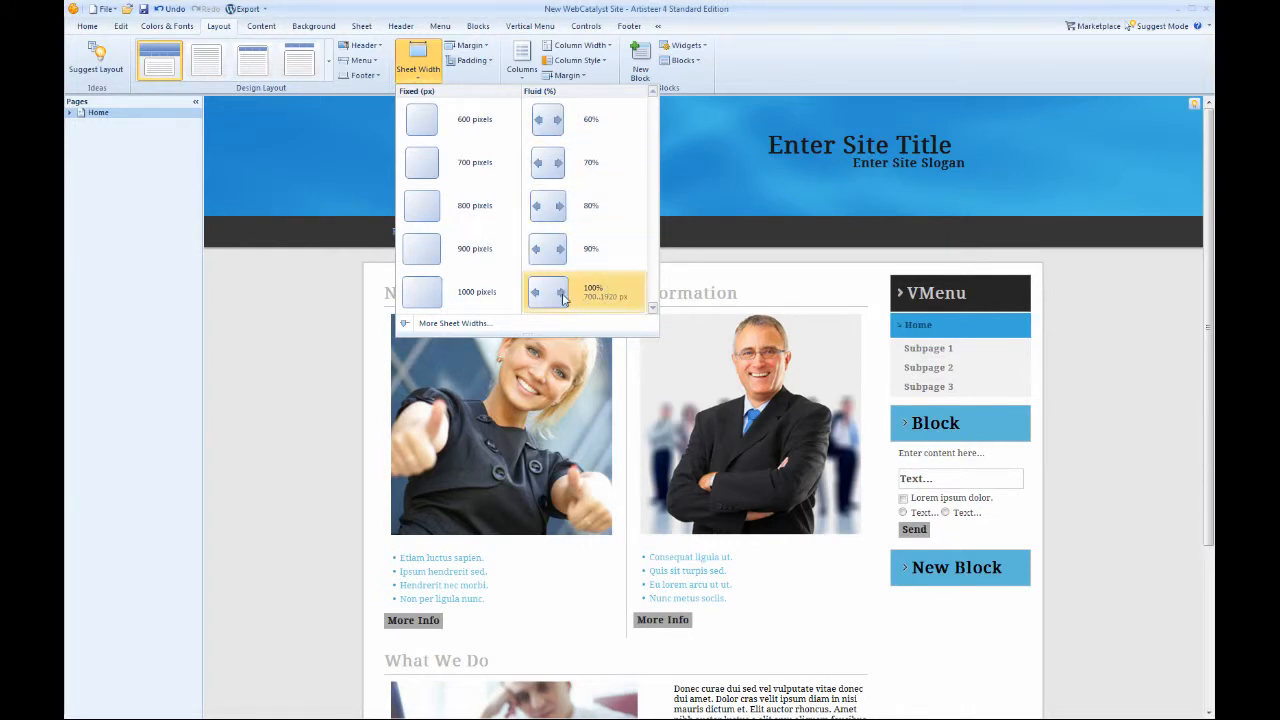
left_click(600, 290)
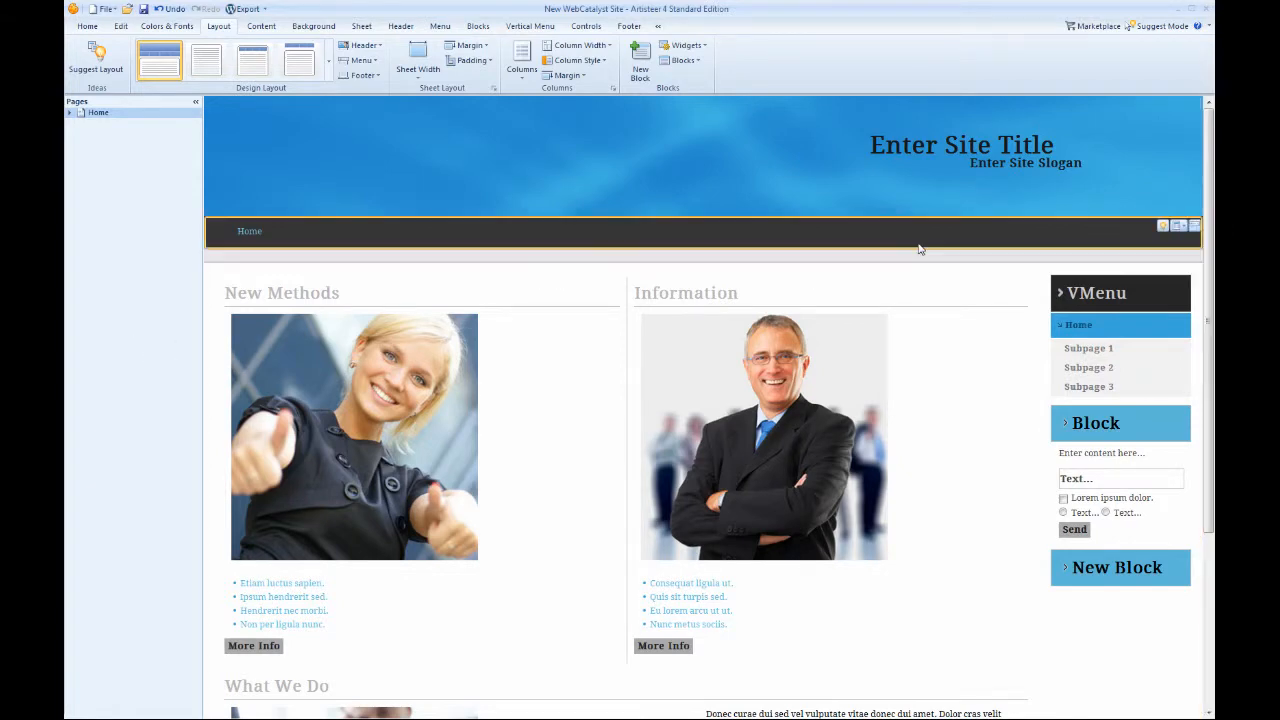
Restore, resize and maximize the program window to check how the fluid page adapts, including the content down to the footer.
left_click(1194, 10)
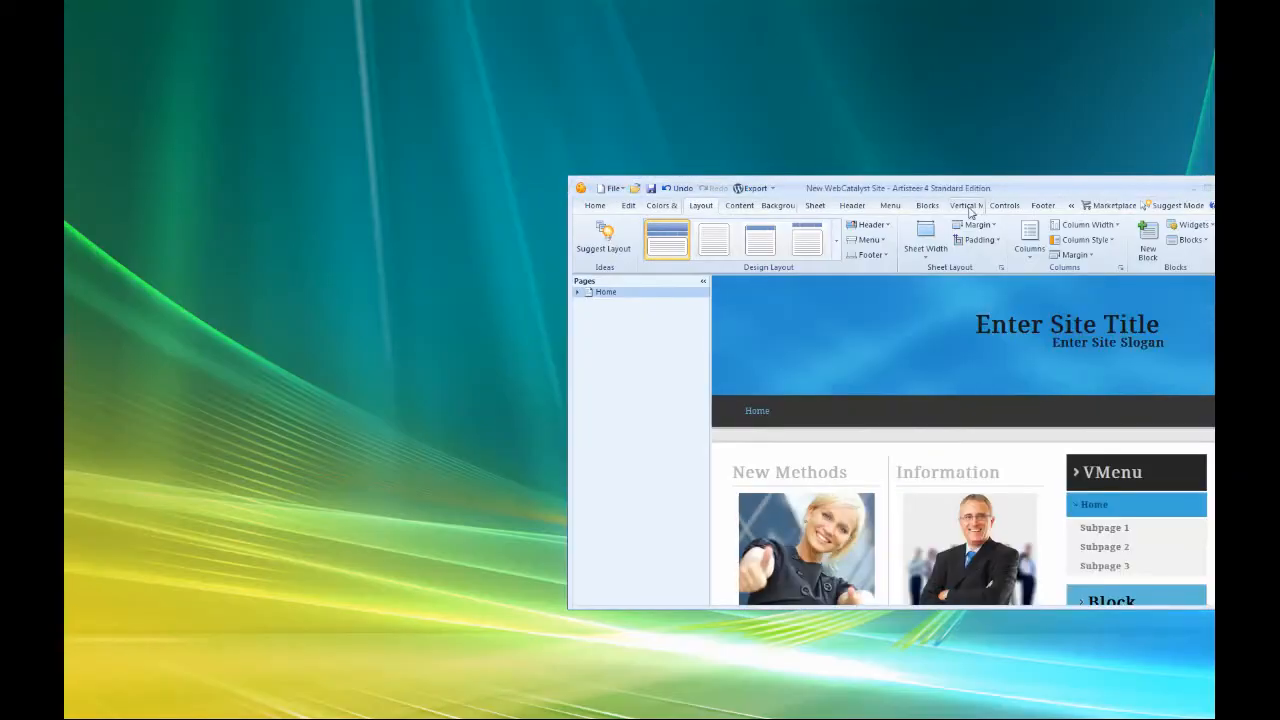
left_click_drag(978, 196, 500, 36)
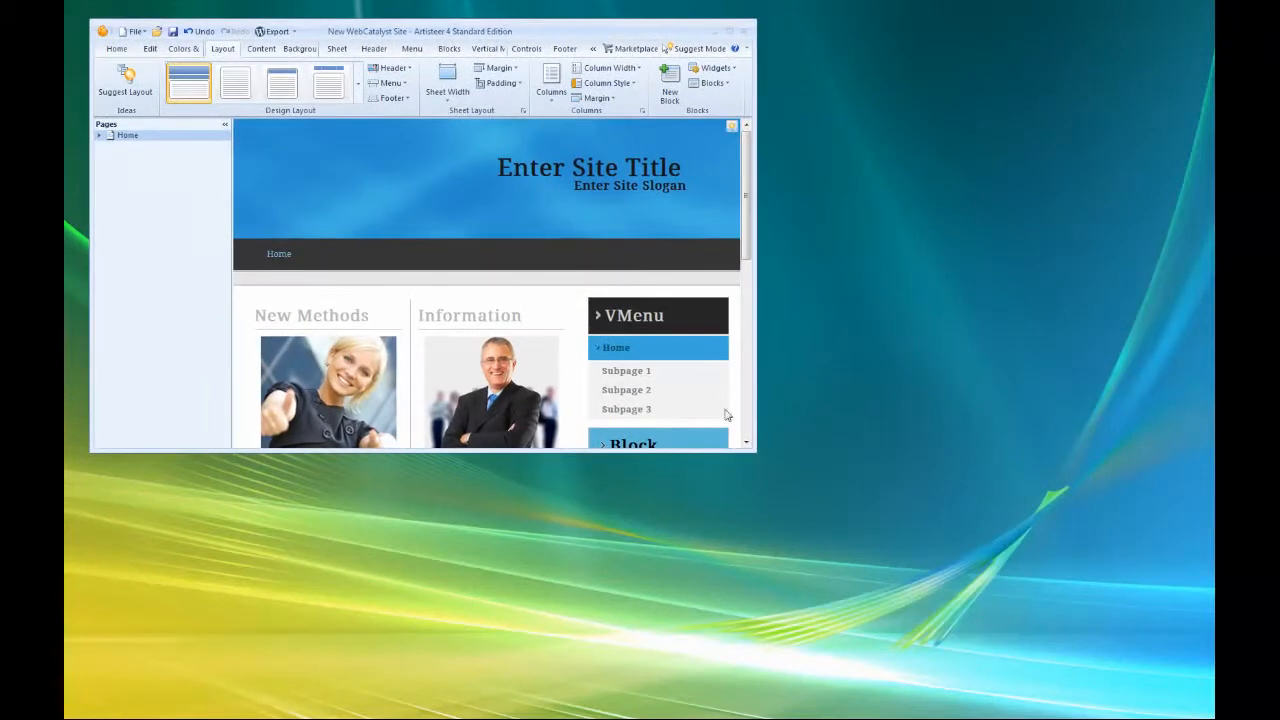
left_click_drag(757, 452, 1183, 696)
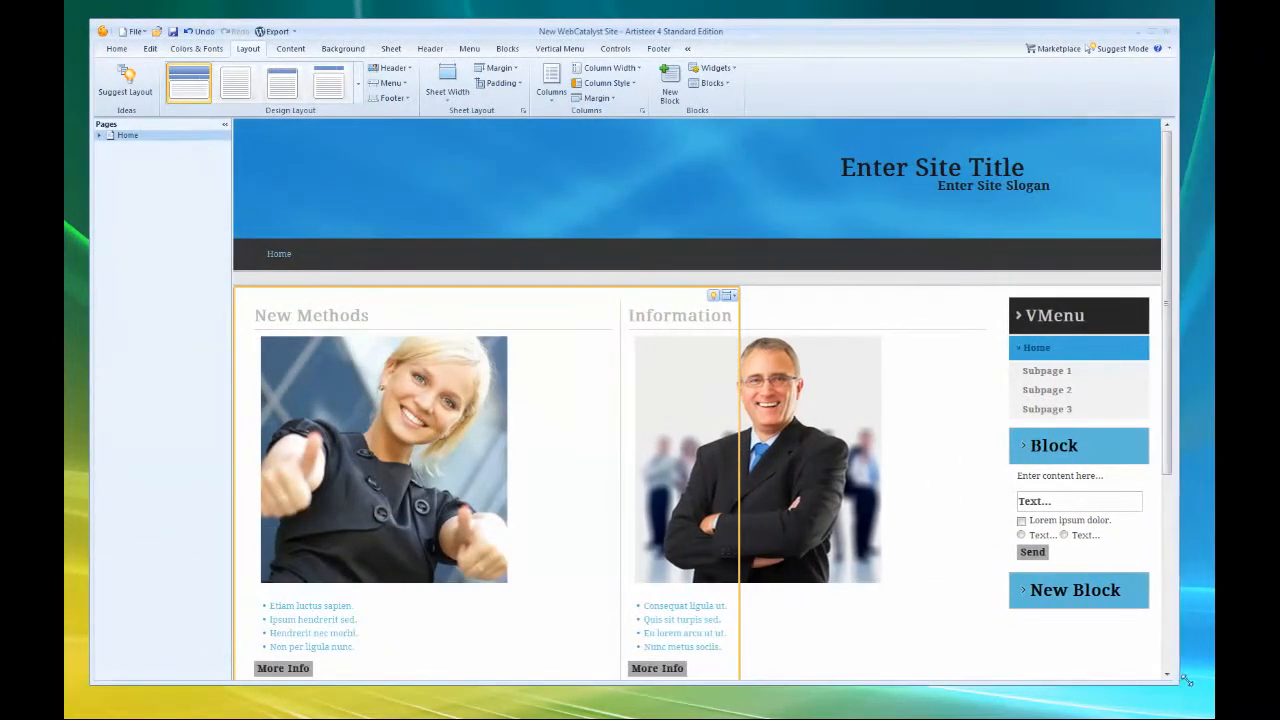
left_click(1153, 31)
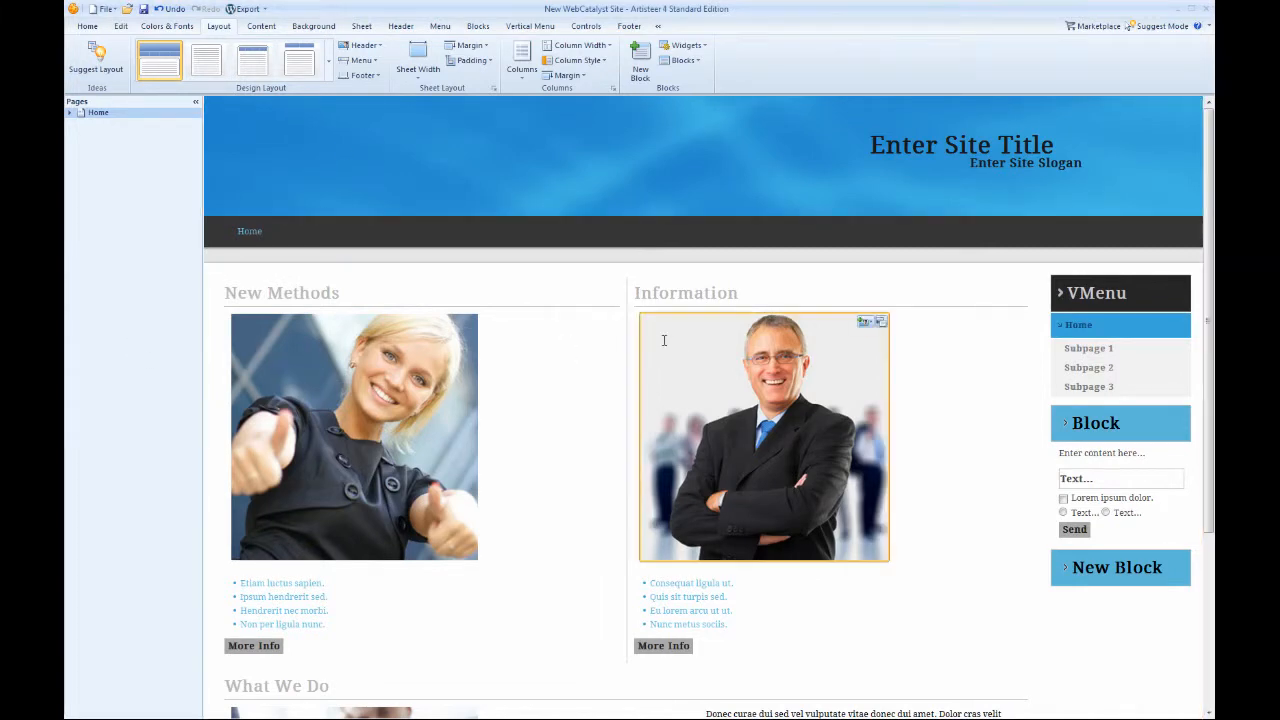
left_click_drag(1210, 247, 1208, 423)
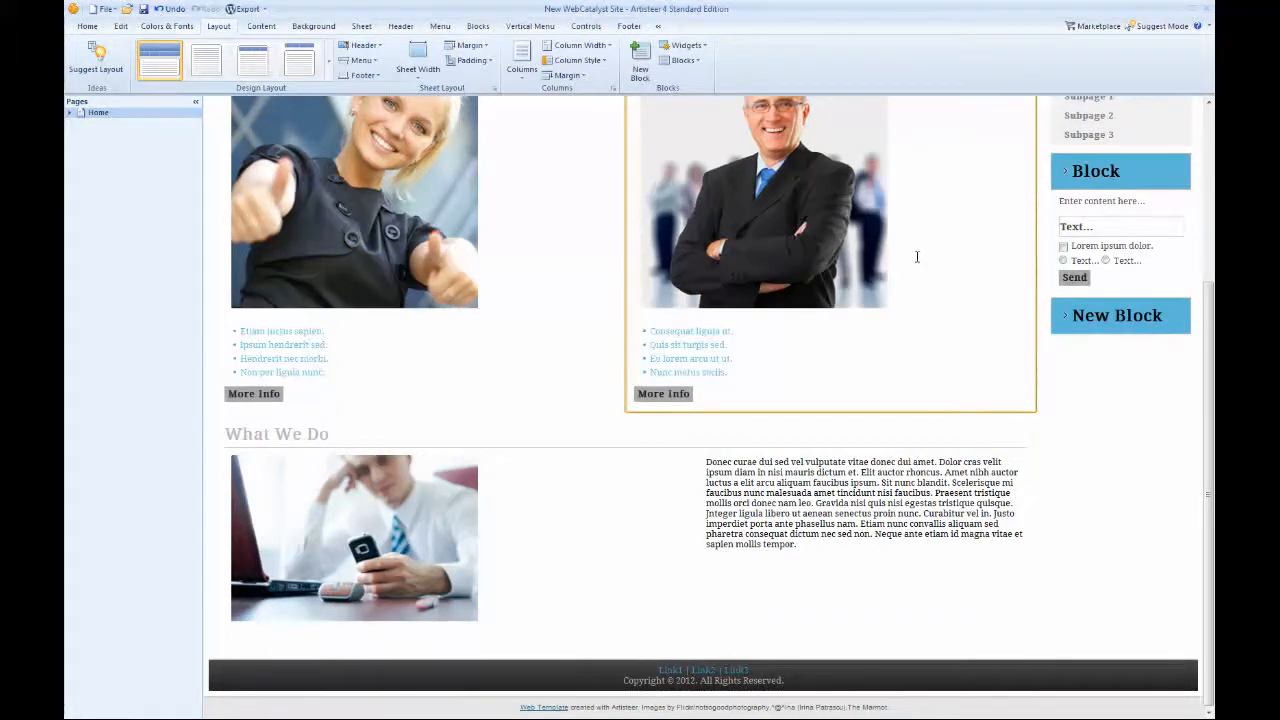
left_click_drag(1208, 303, 1206, 120)
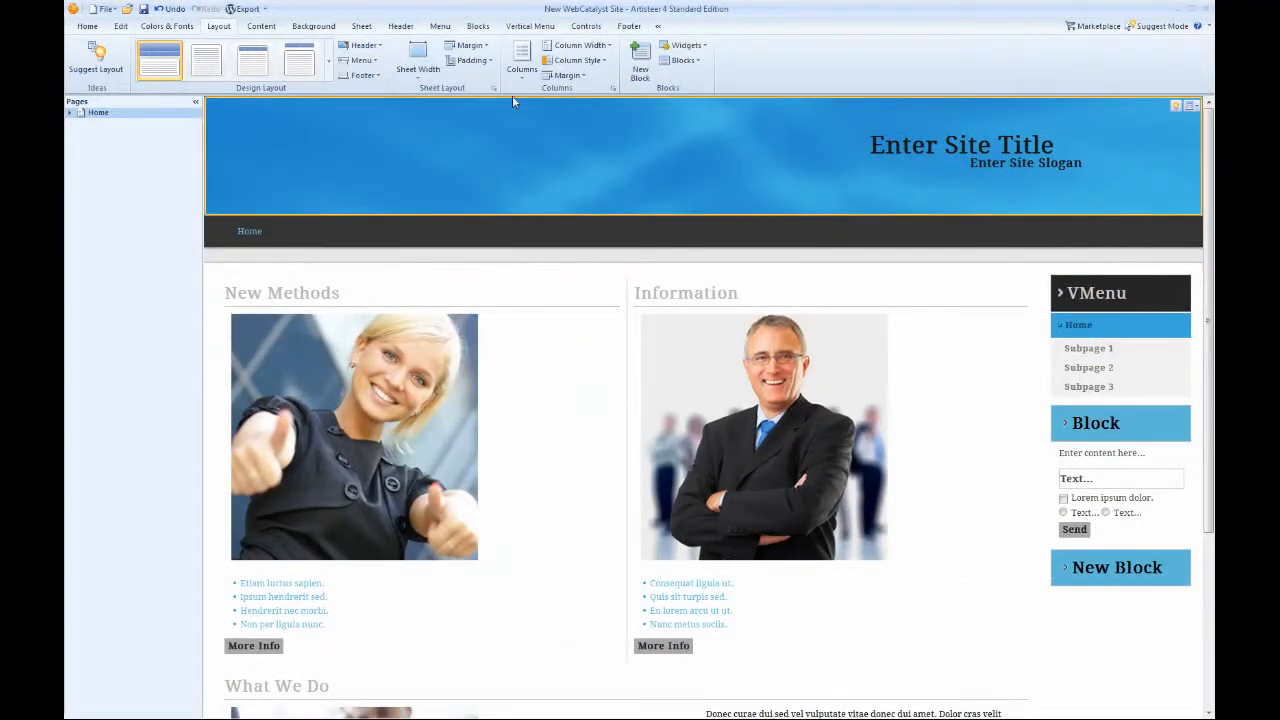
Return the sheet width to a fixed 1000 pixels and apply the first design layout of the Fixed group.
left_click(418, 58)
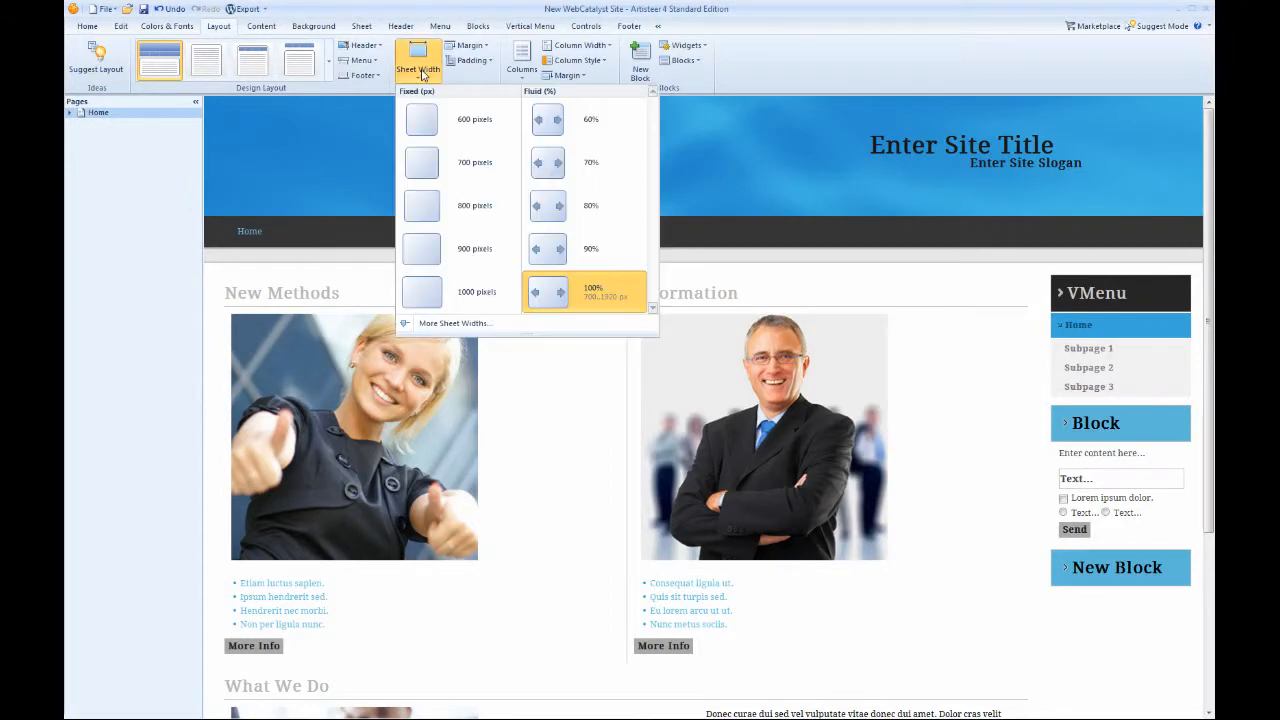
left_click(473, 296)
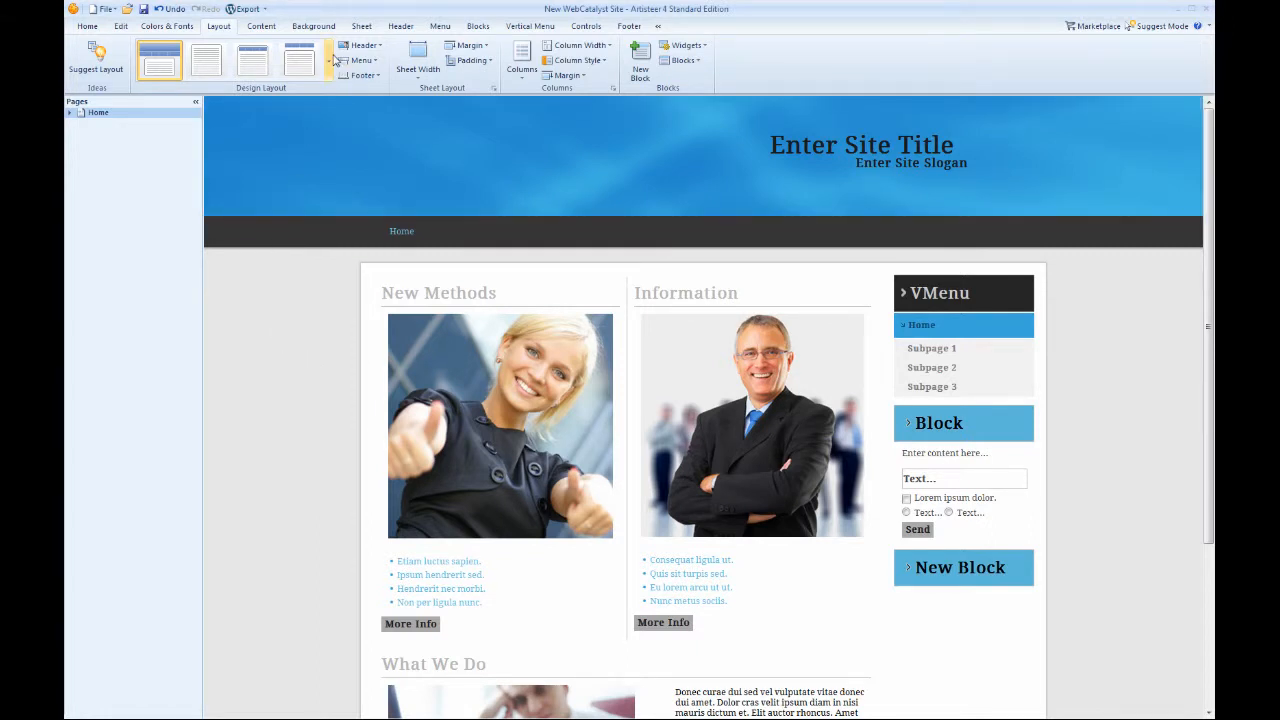
left_click(329, 60)
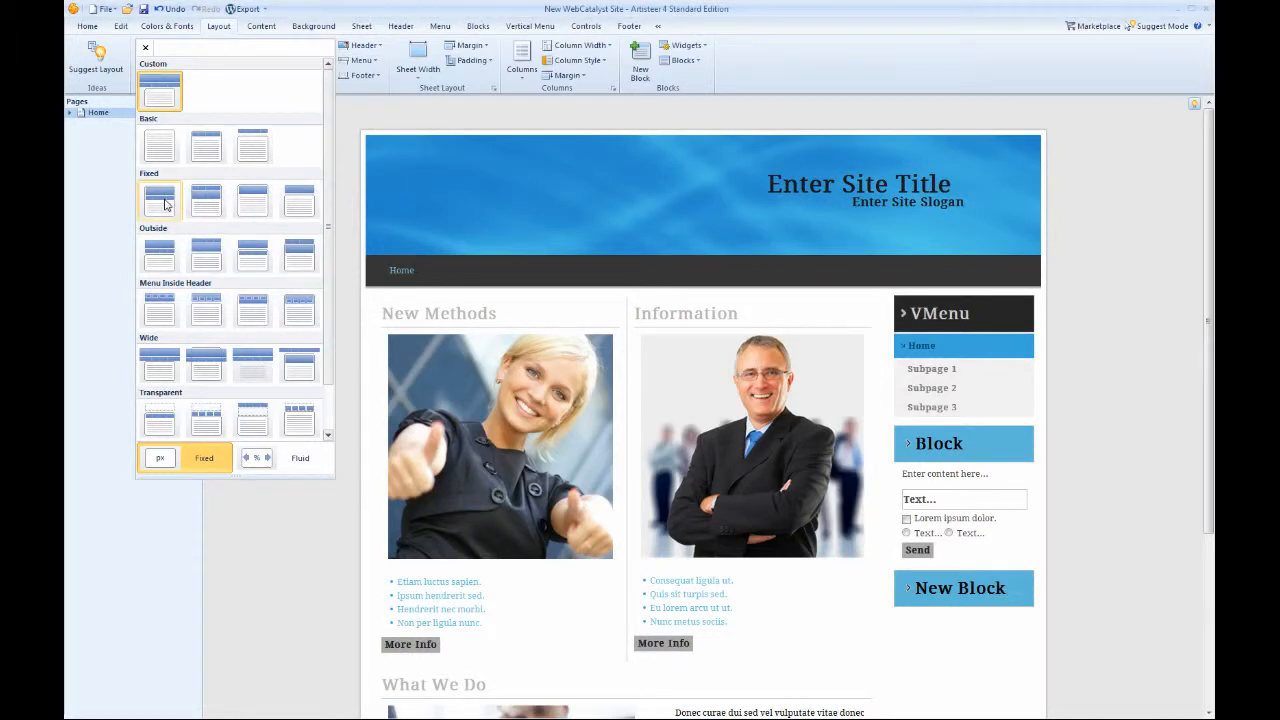
left_click(165, 204)
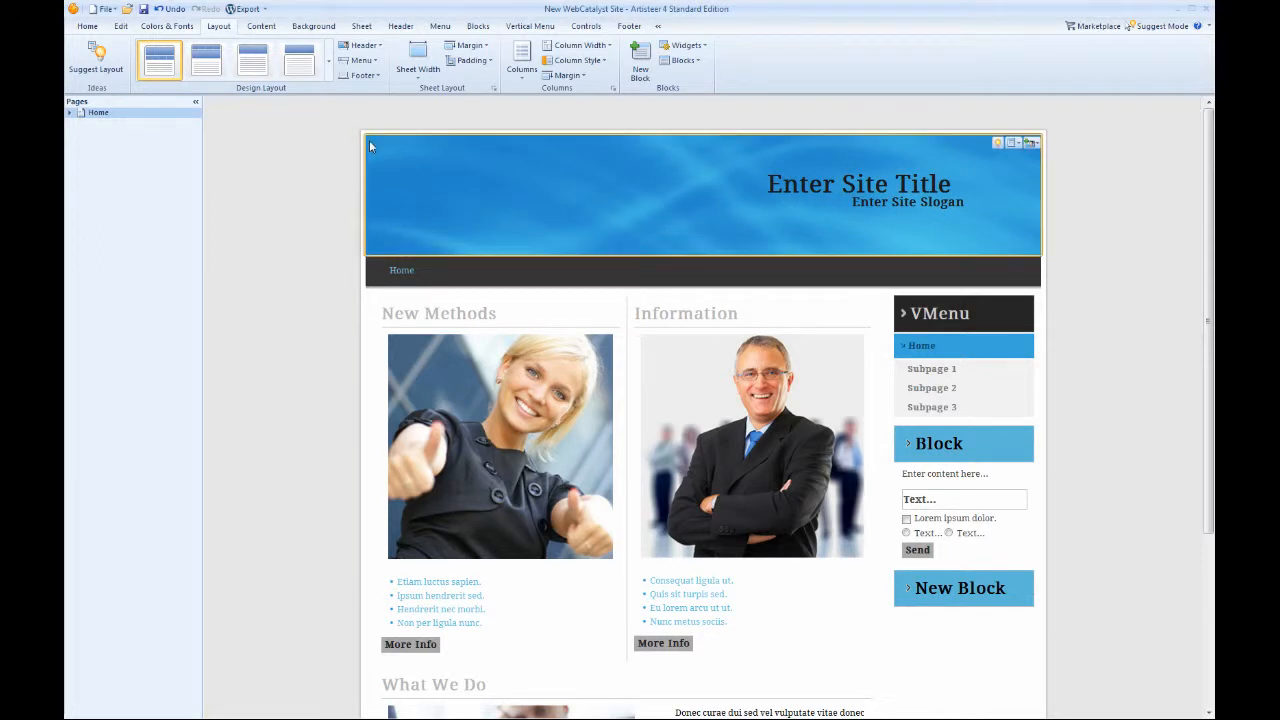
Set the header's position to the first Inside Sheet option, with the header above the menu.
left_click(376, 48)
mouse_move(399, 82)
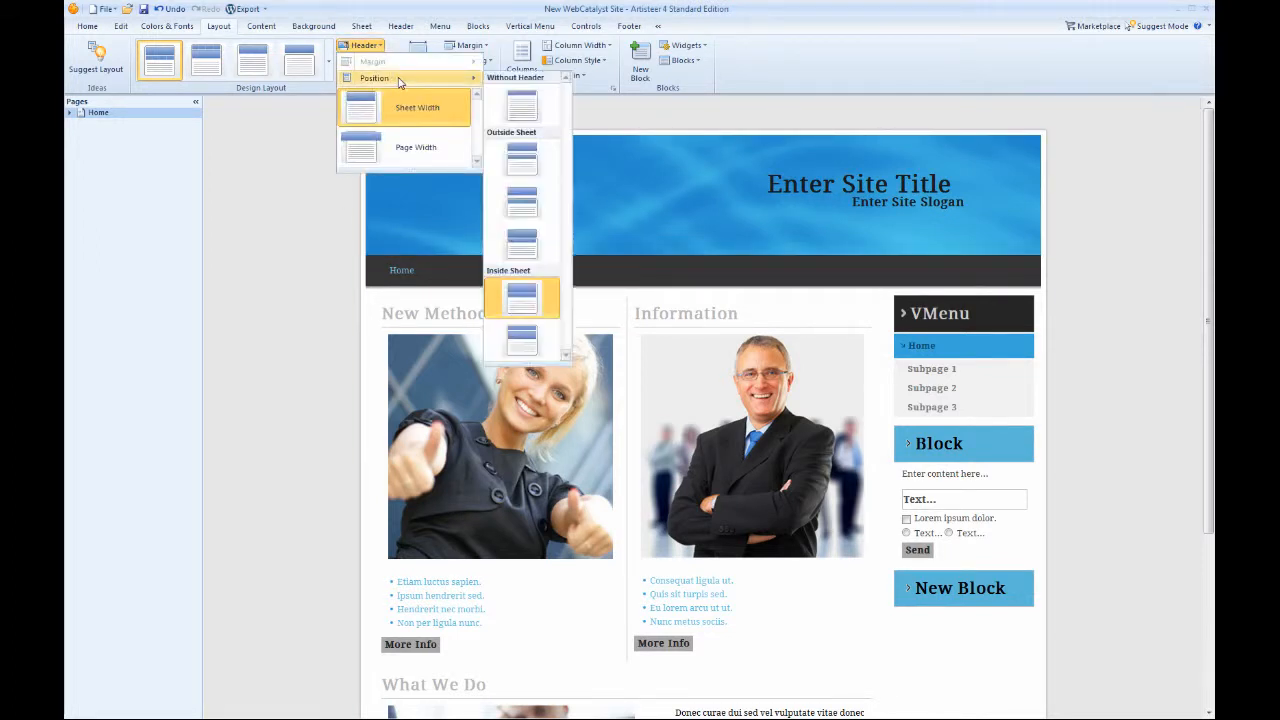
left_click(390, 151)
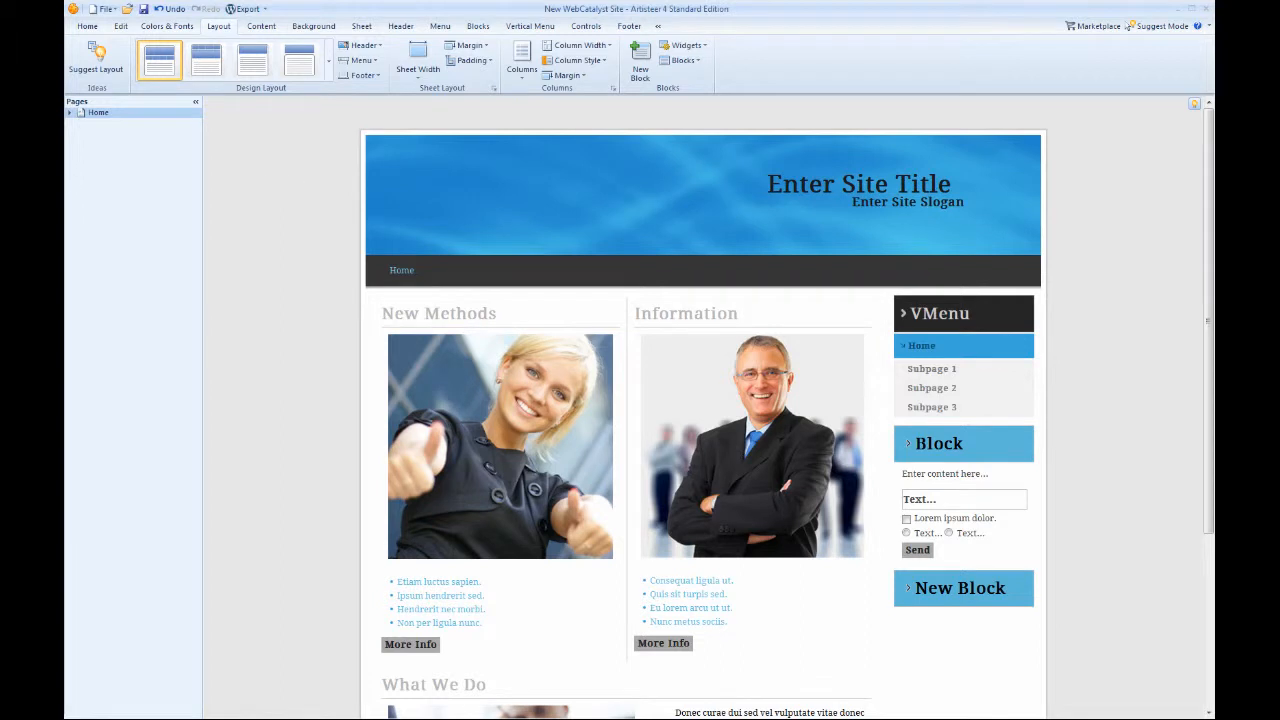
left_click(360, 45)
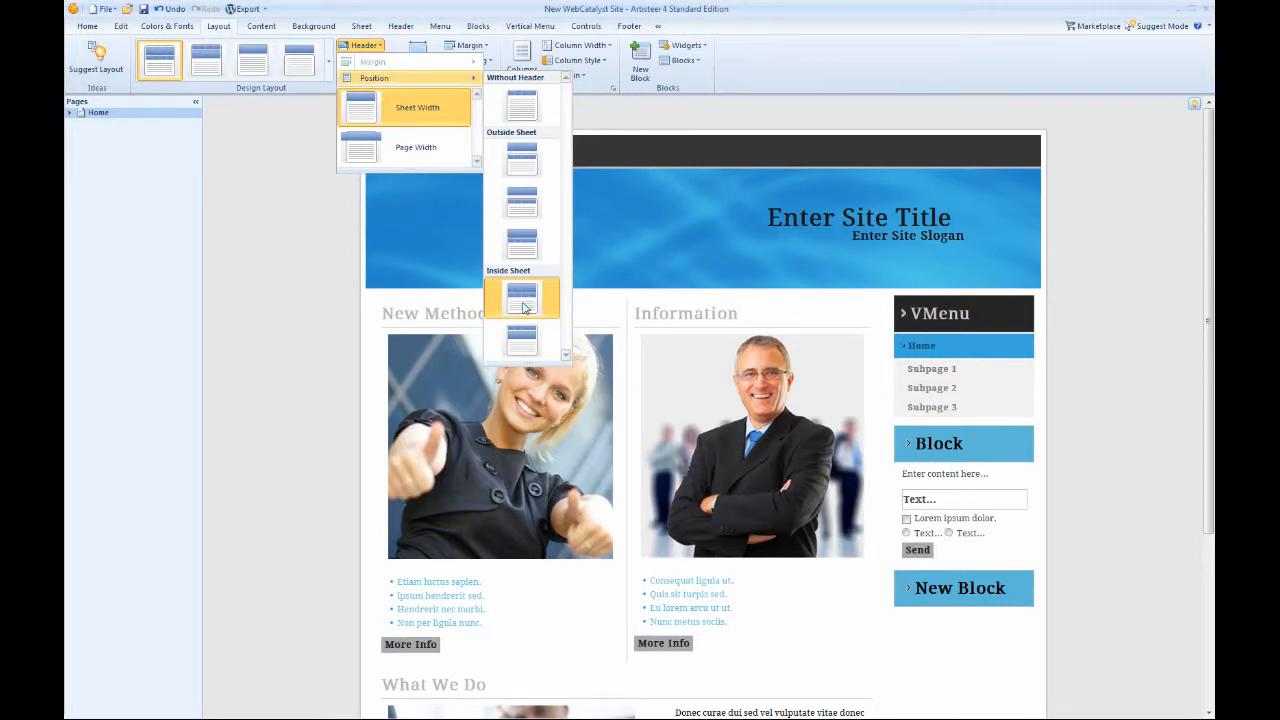
left_click(522, 302)
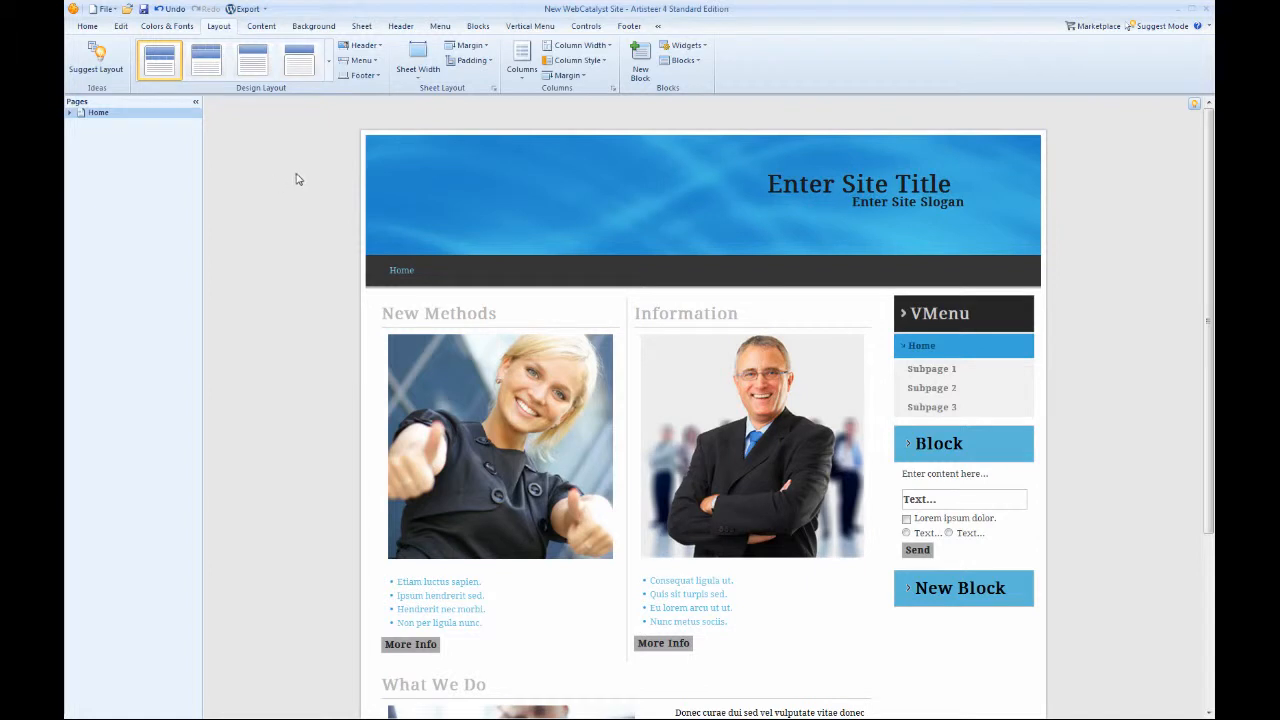
left_click(368, 61)
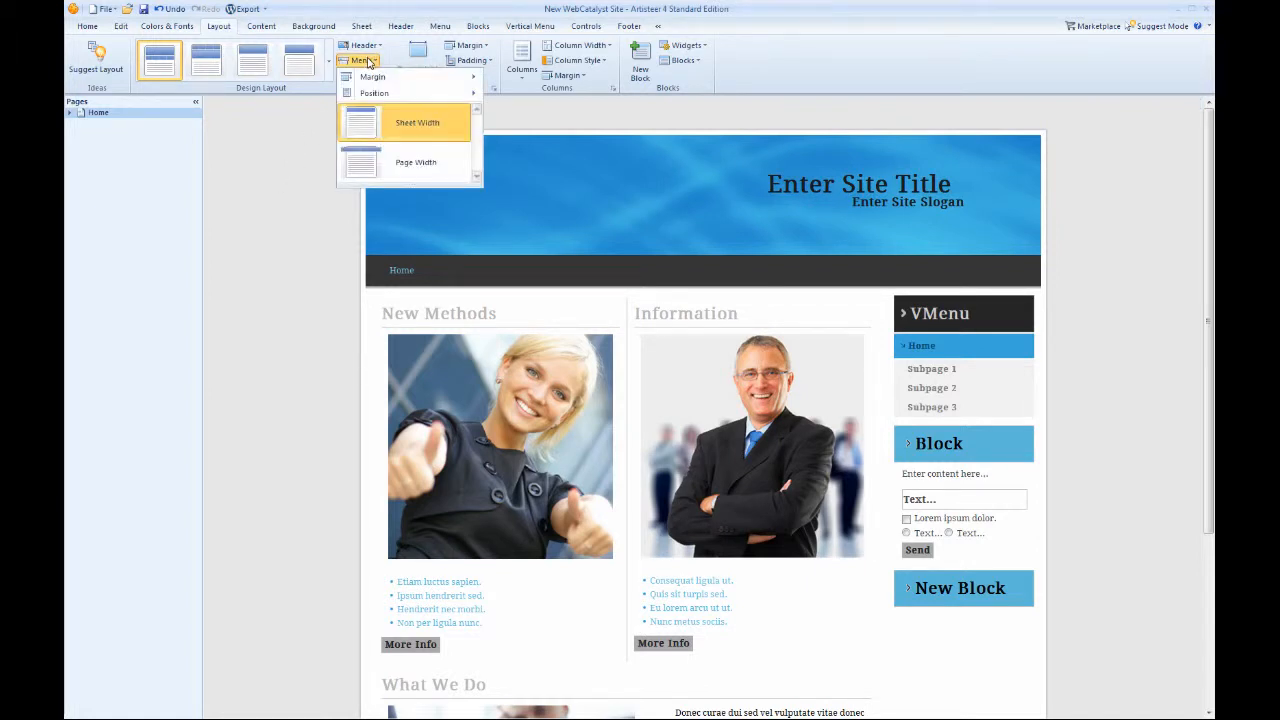
mouse_move(376, 85)
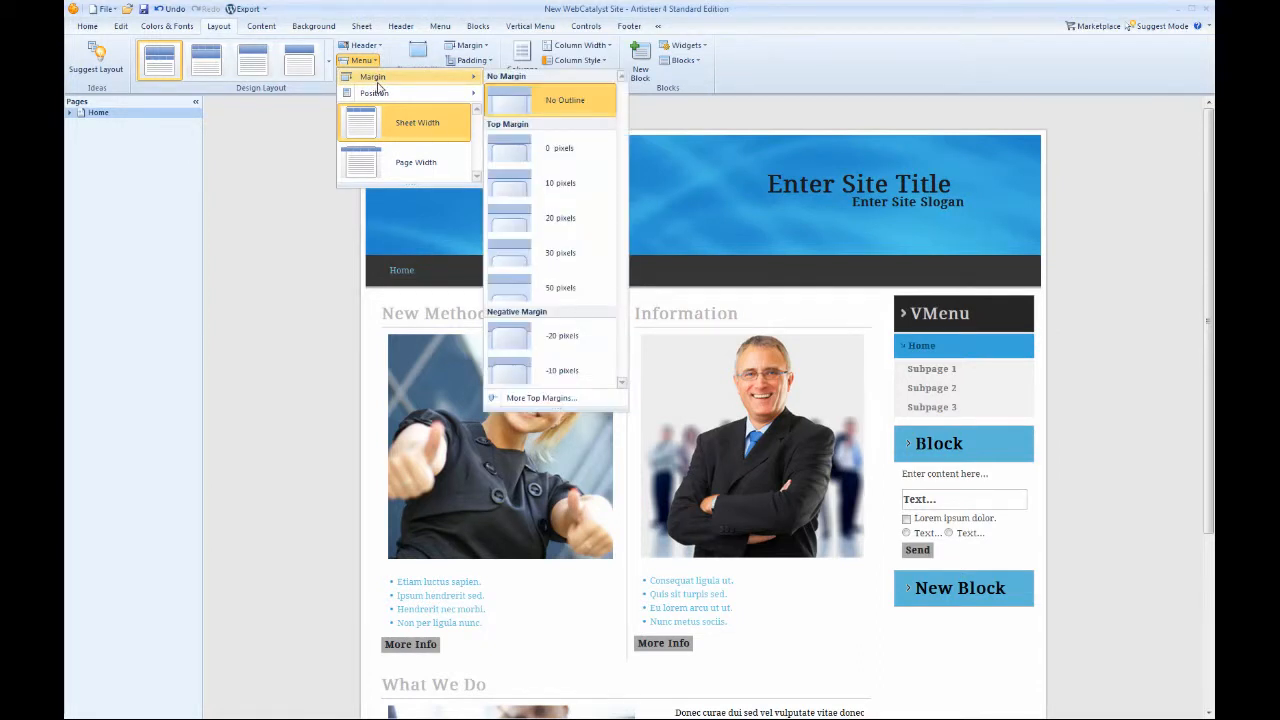
left_click(283, 214)
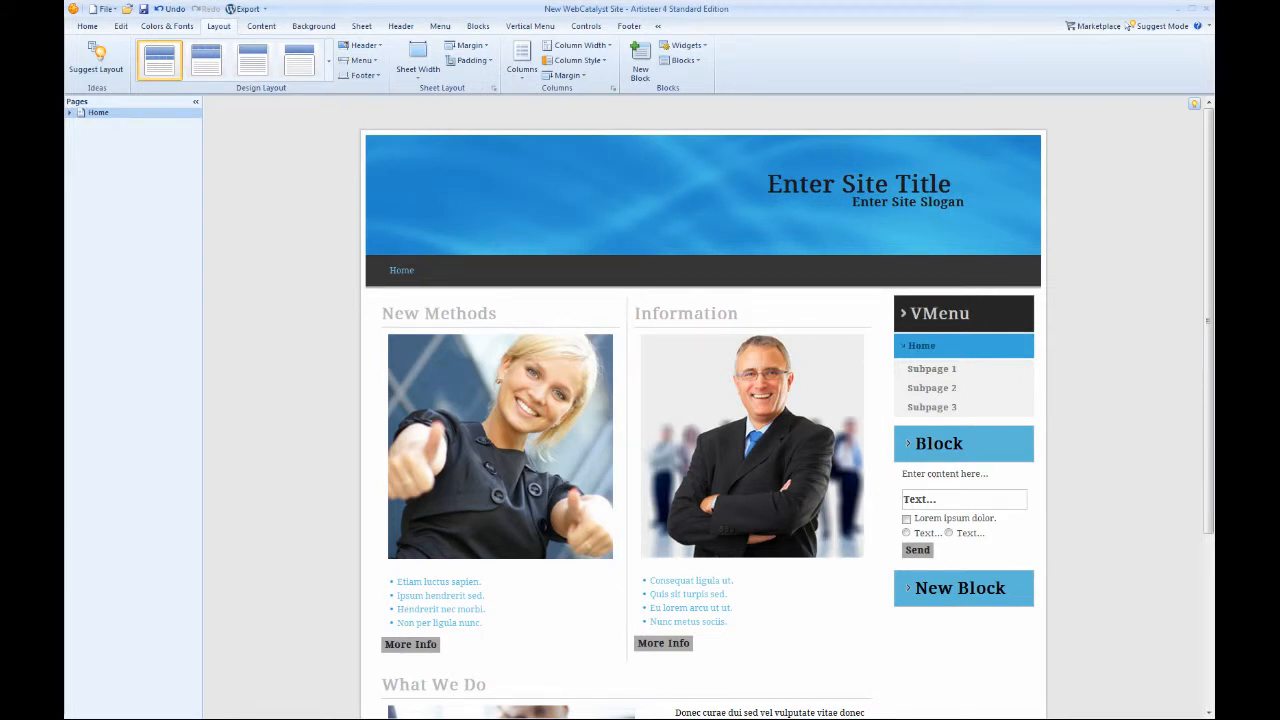
Apply the two-column layout that puts the block sidebar to the left of the page content.
left_click(530, 68)
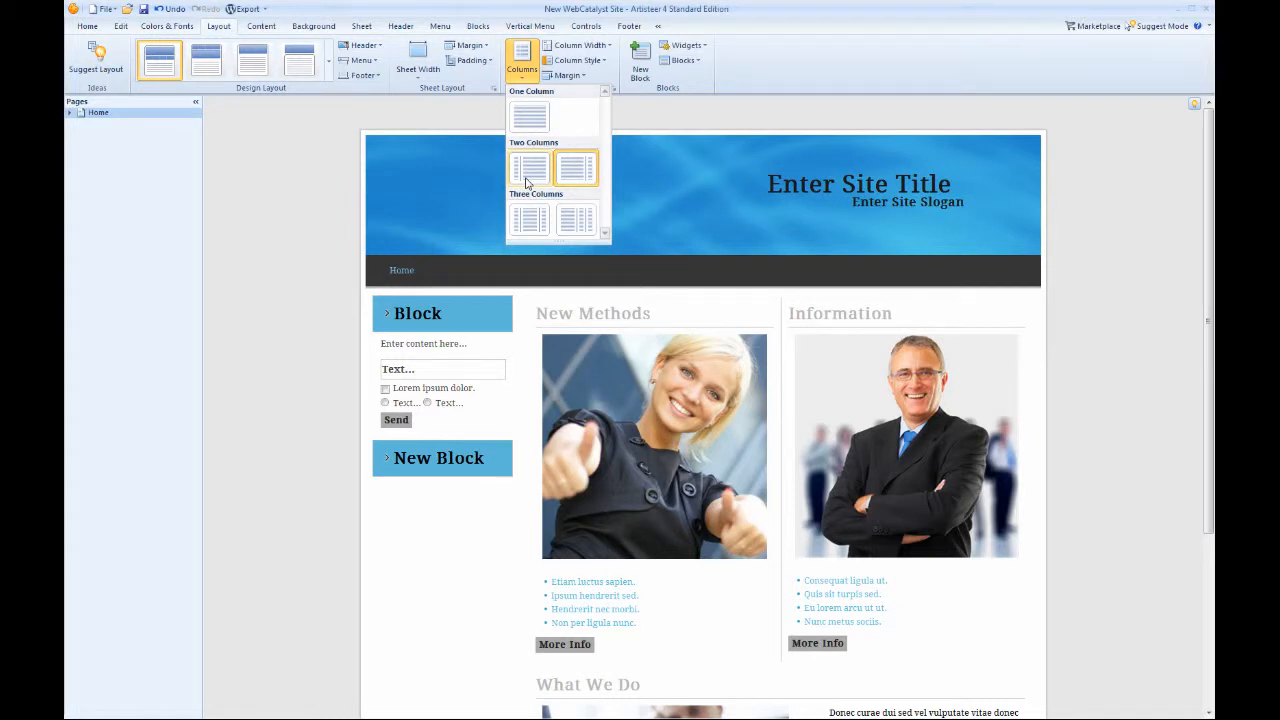
left_click(526, 180)
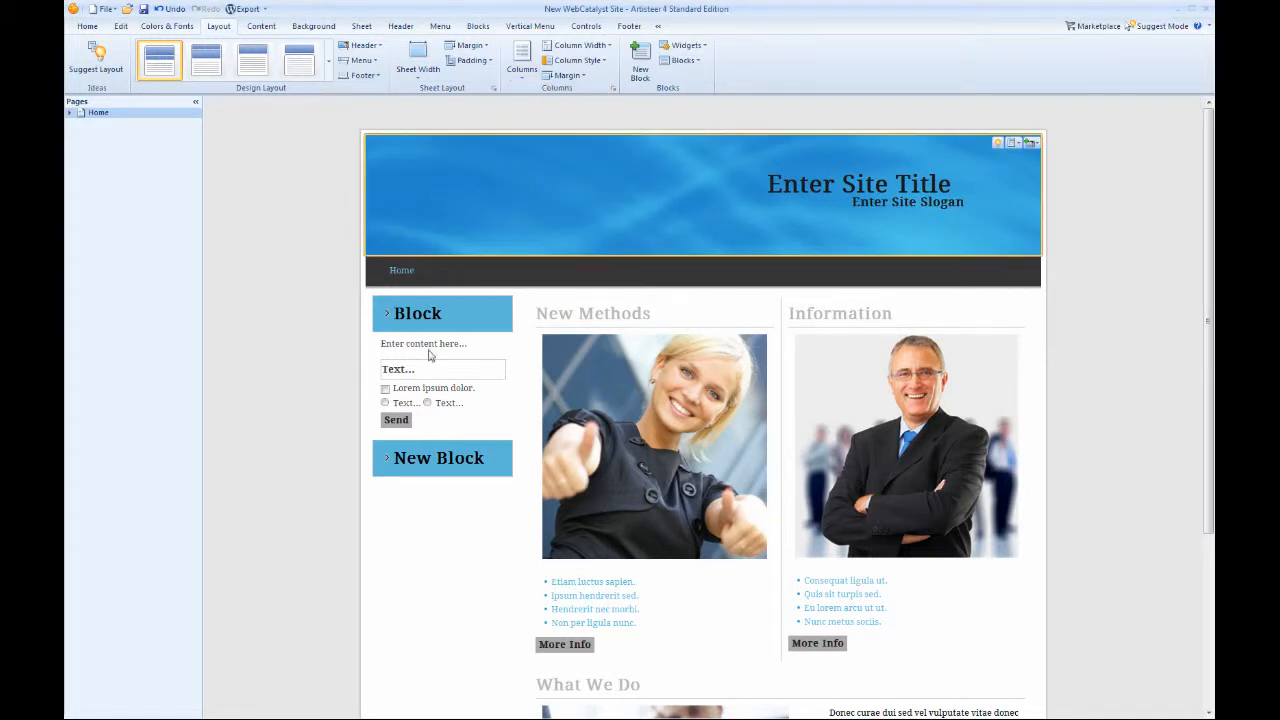
left_click(572, 273)
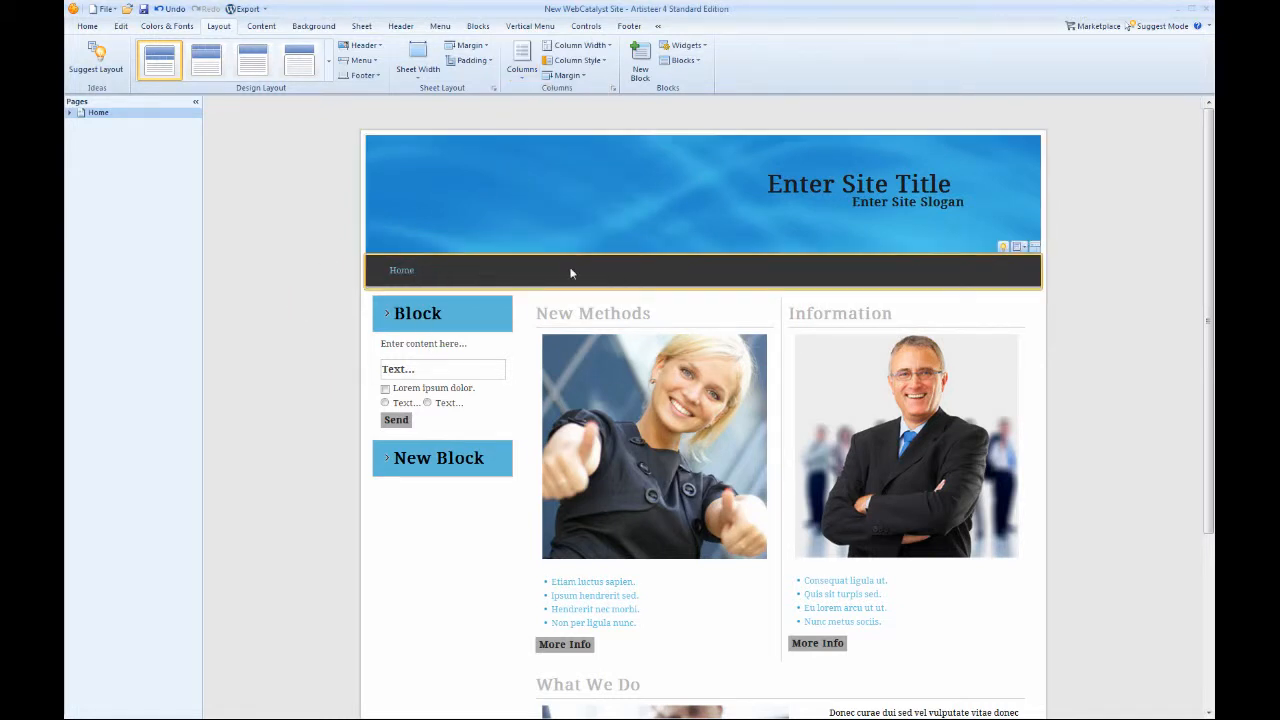
left_click(401, 647)
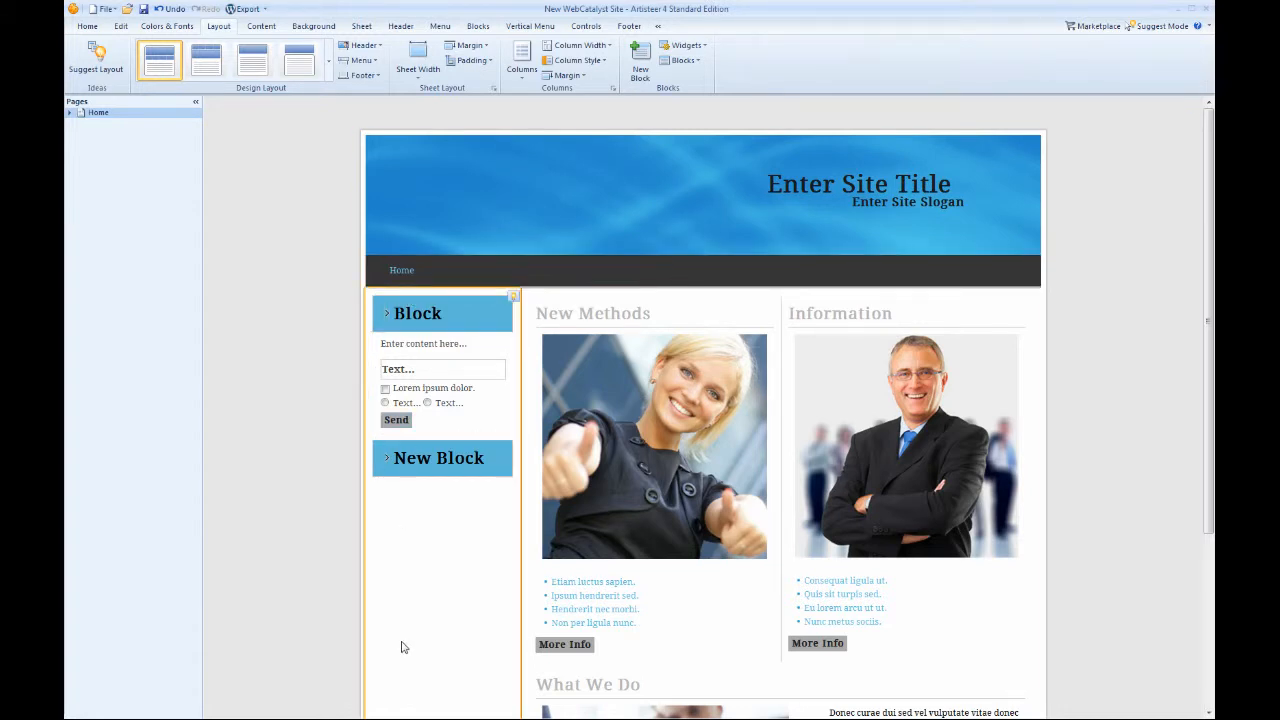
left_click(443, 247)
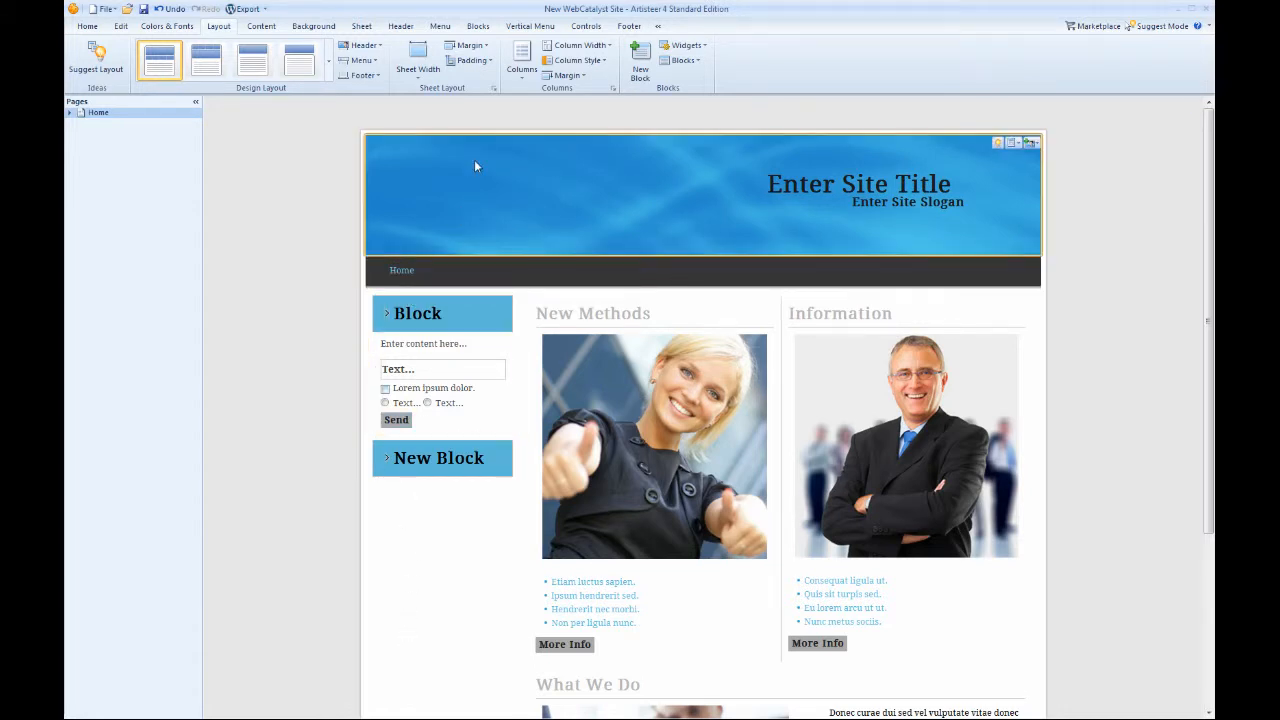
left_click(456, 270)
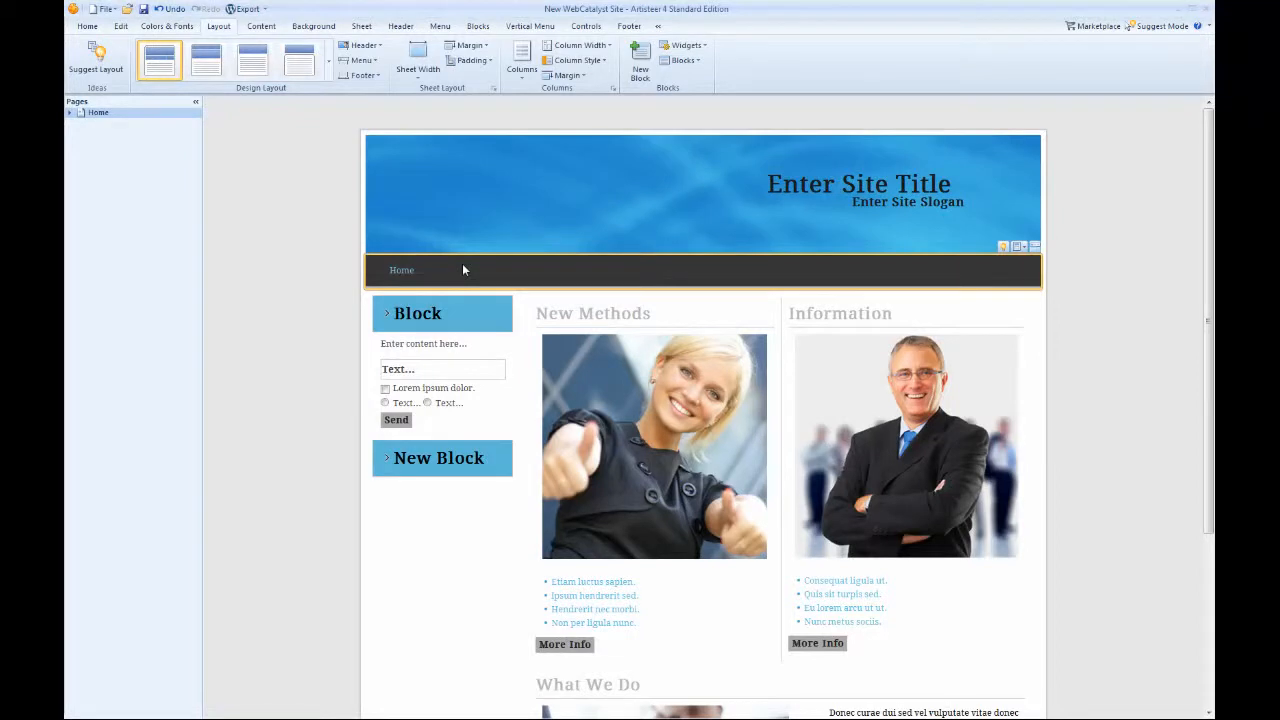
mouse_move(425, 276)
Change the page to the two-column layout with the block sidebar to the right of the content.
left_click(521, 80)
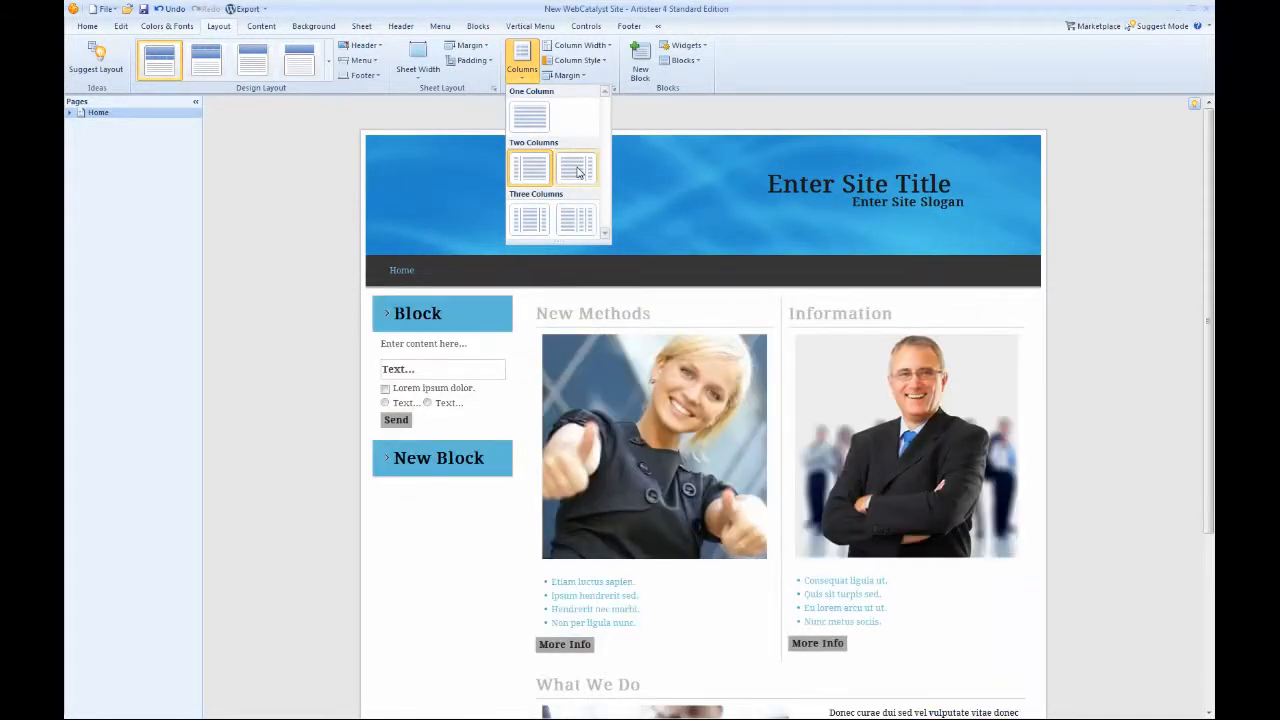
left_click(573, 172)
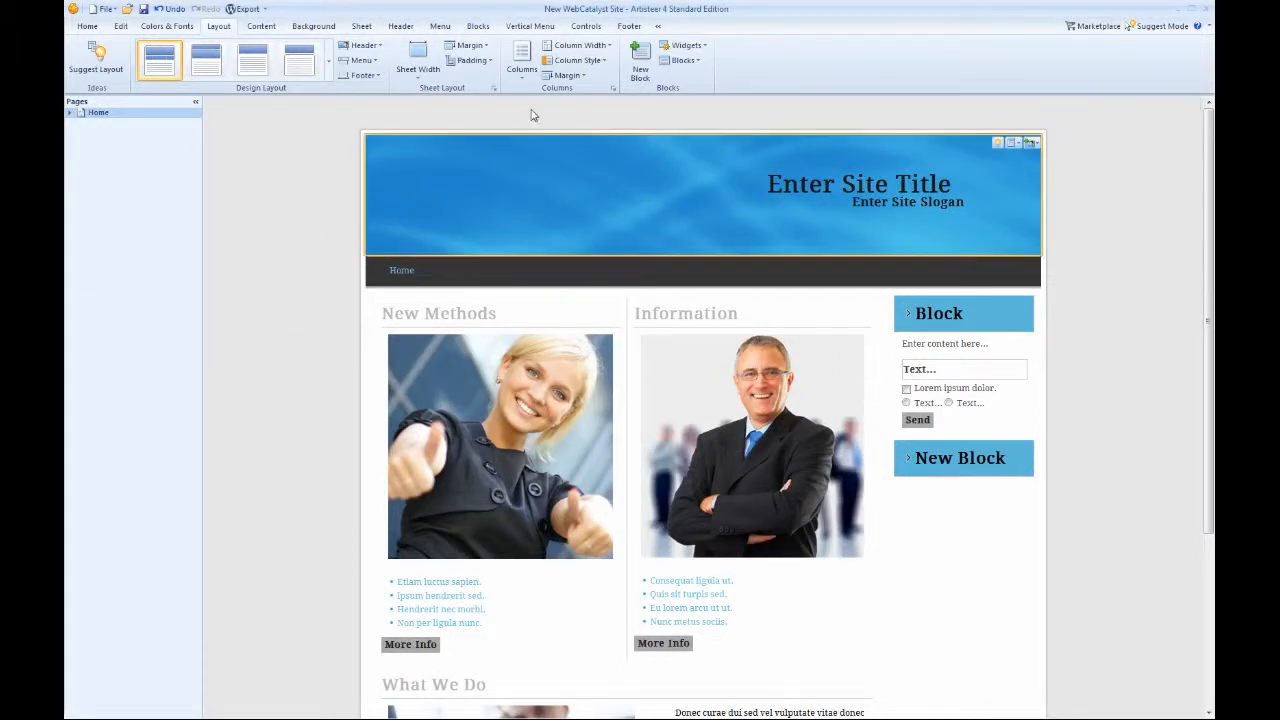
Try a width of 347 pixels for column 2, and return the column width to the fixed 225-pixel preset.
left_click(600, 50)
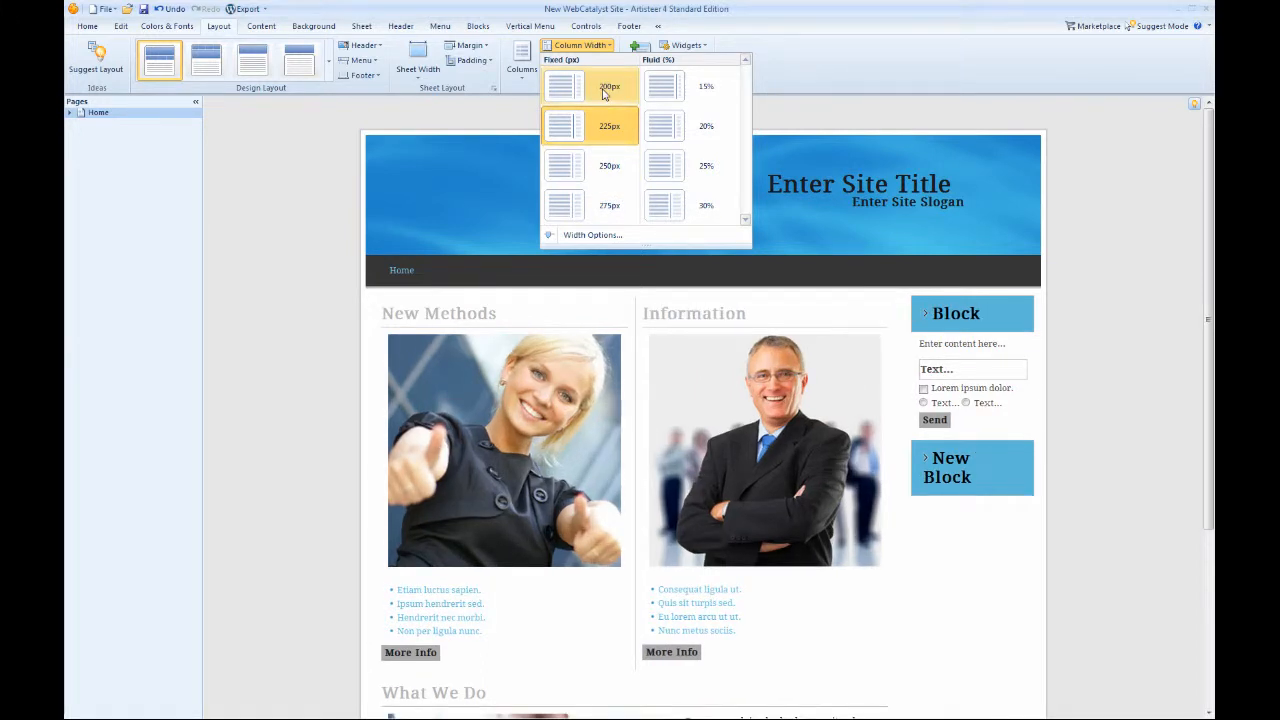
left_click(585, 237)
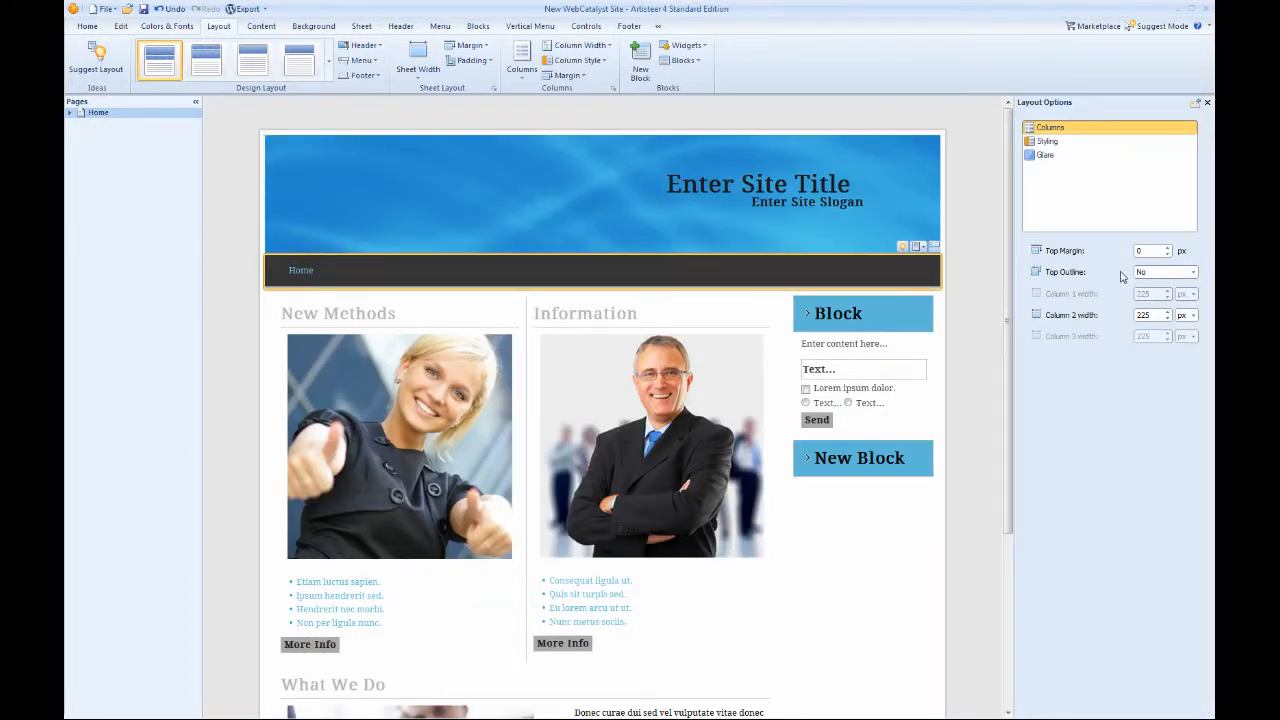
left_click(1153, 316)
left_click_drag(1134, 329, 1149, 334)
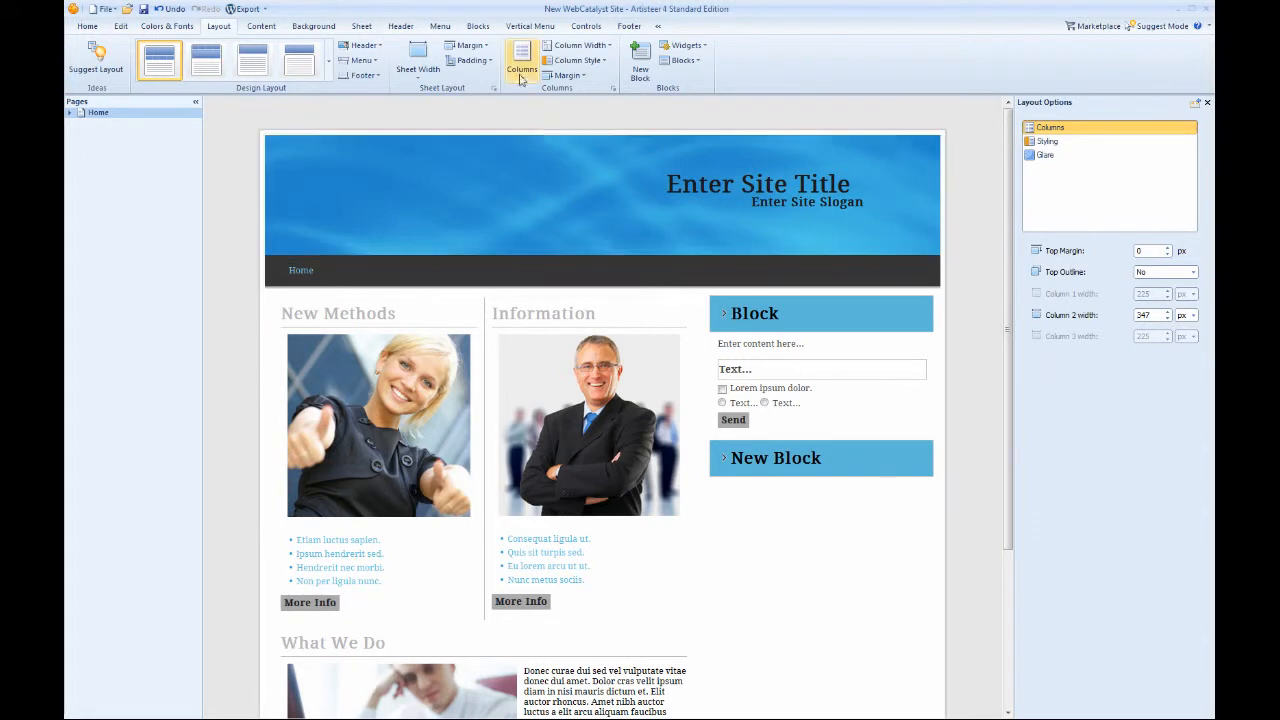
left_click(577, 46)
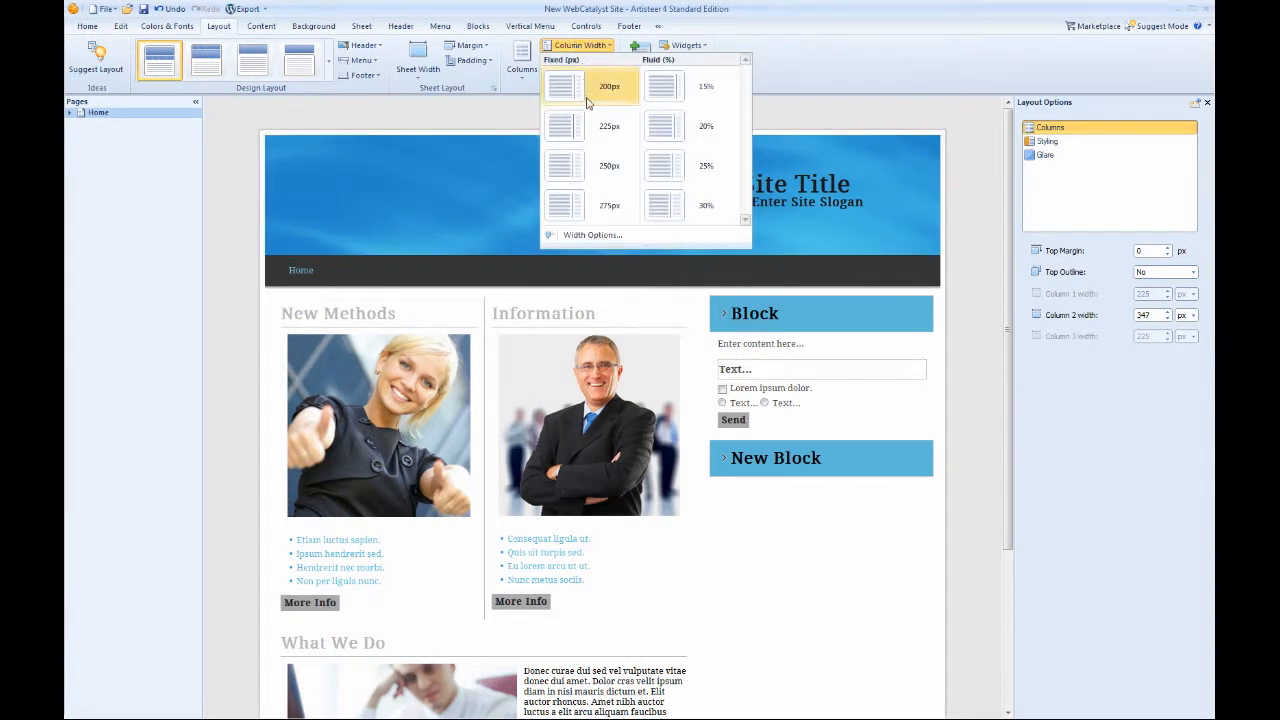
left_click(590, 138)
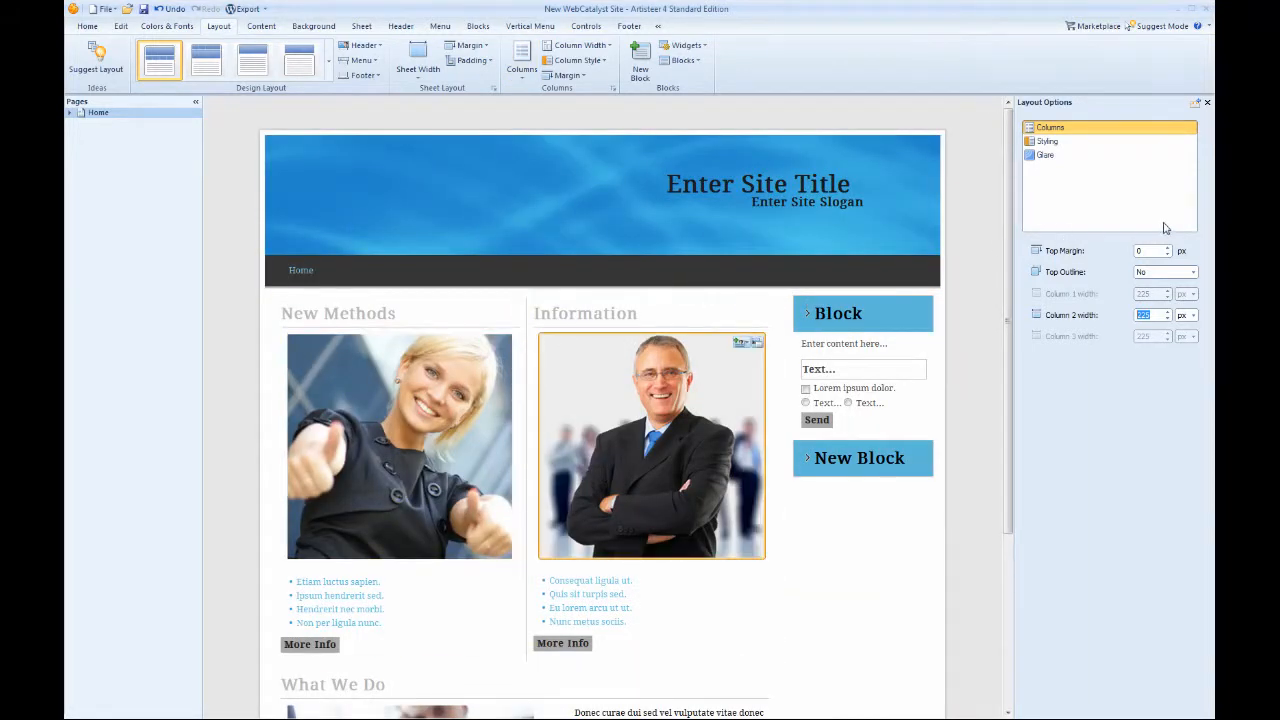
Turn the columns' top outline on, set it back to No and close the layout options.
left_click(1190, 272)
left_click(1170, 290)
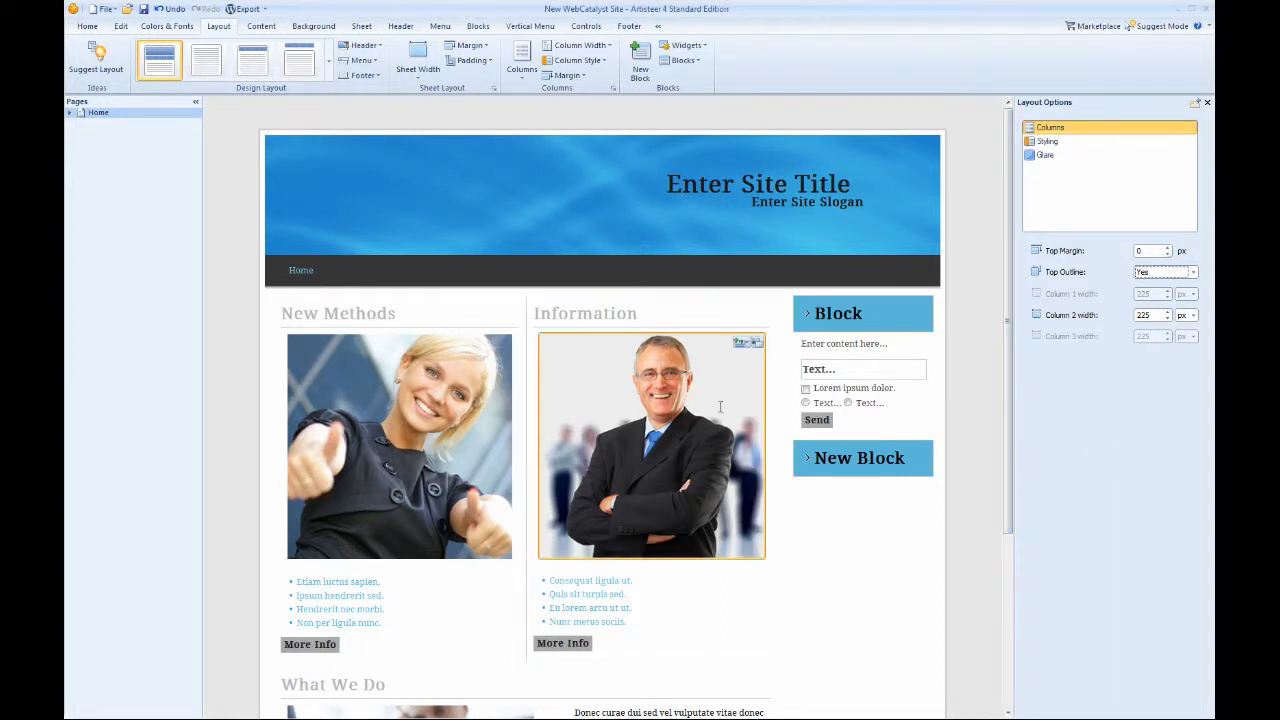
left_click(1189, 273)
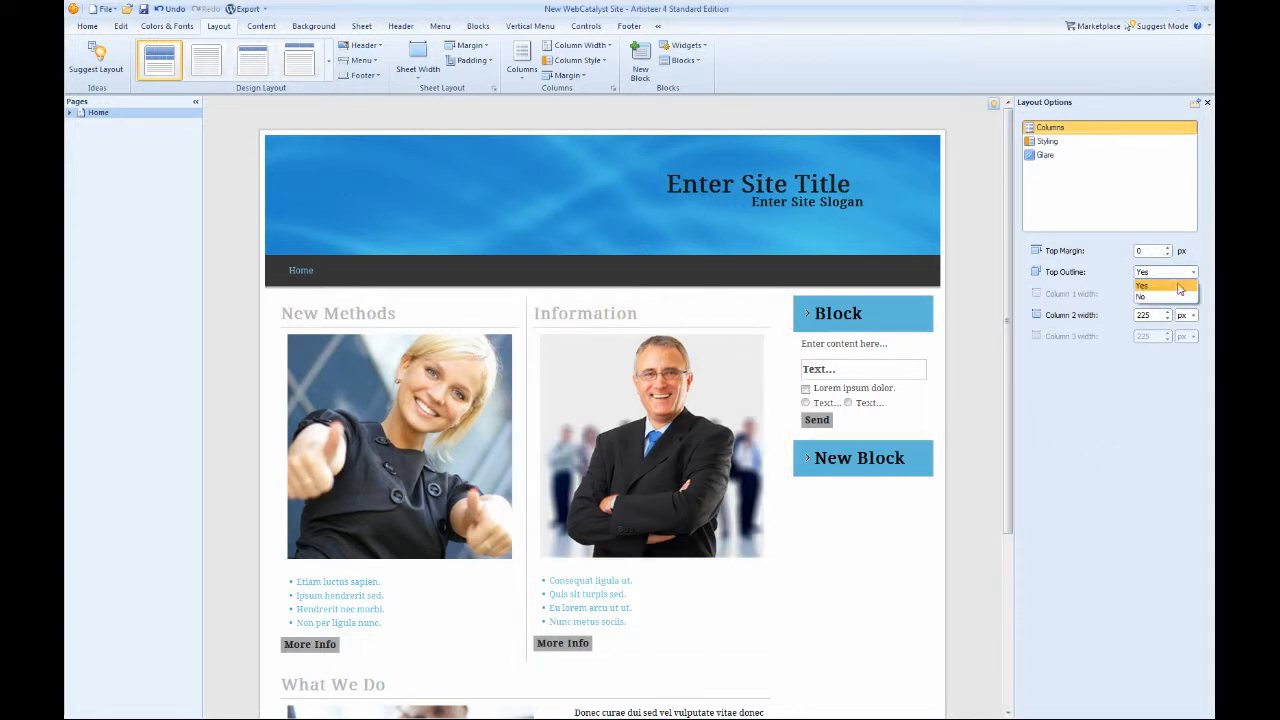
left_click(1172, 297)
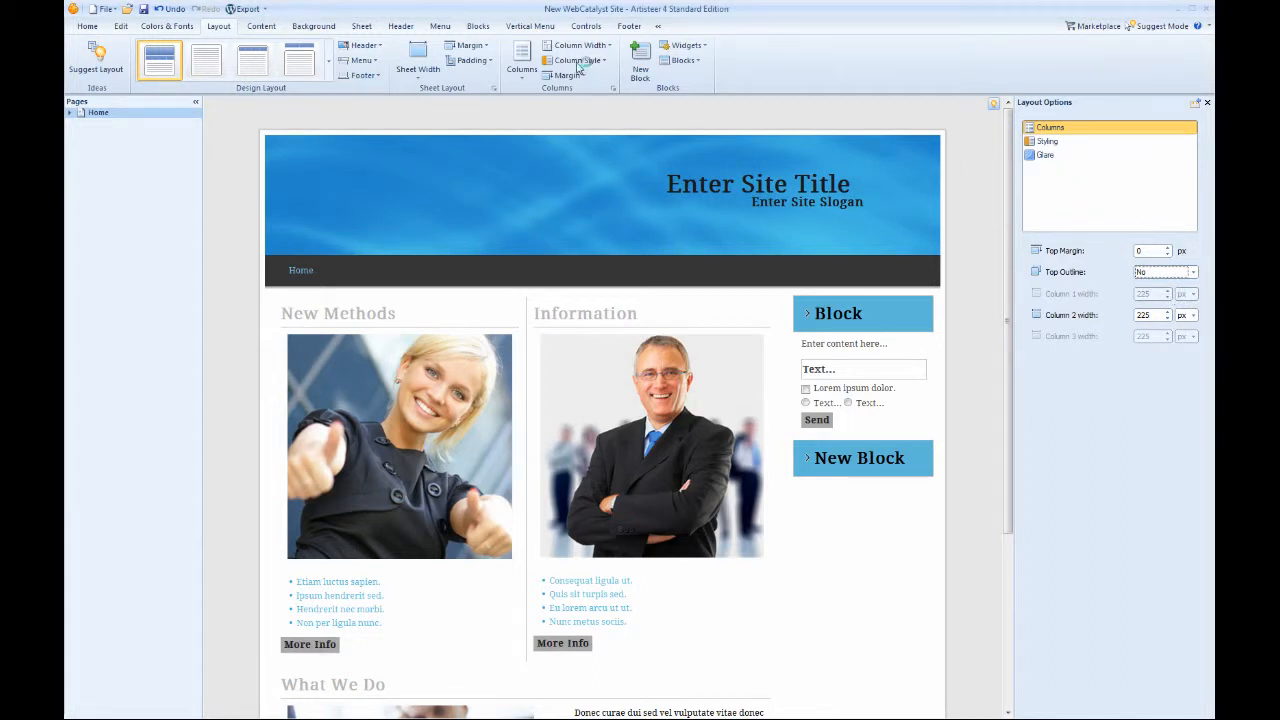
left_click(1207, 102)
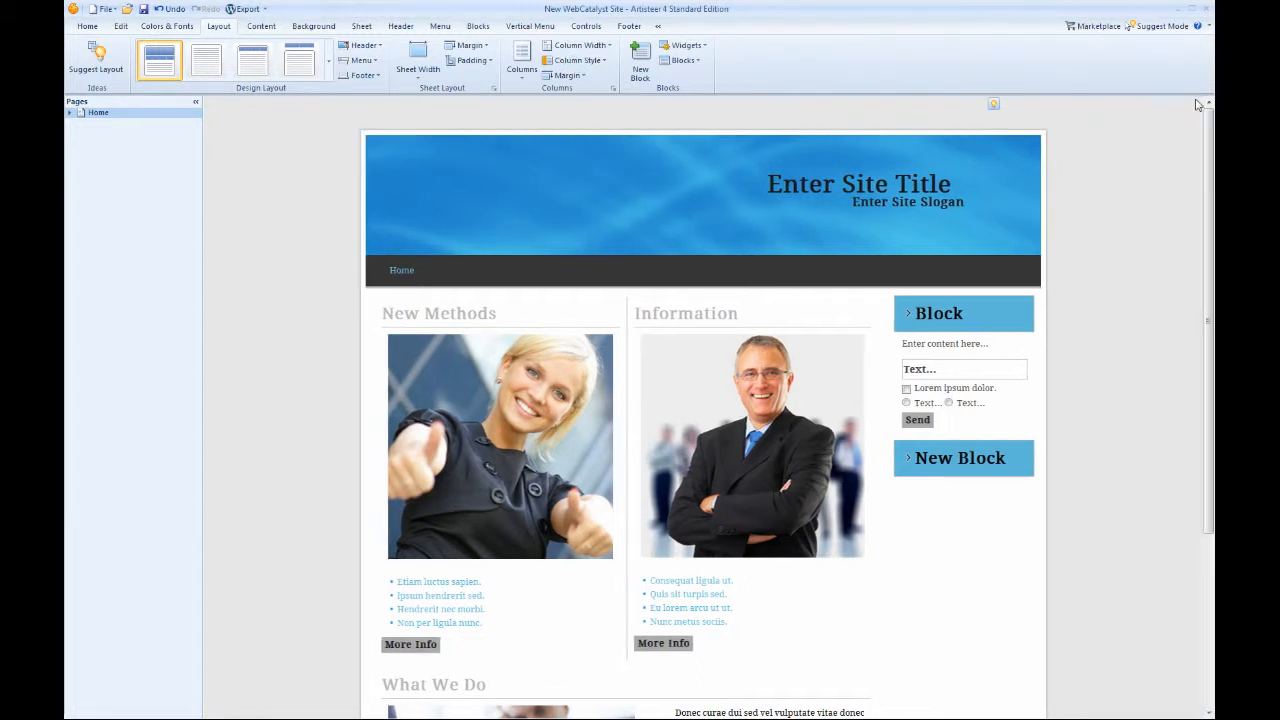
left_click(568, 76)
left_click(583, 62)
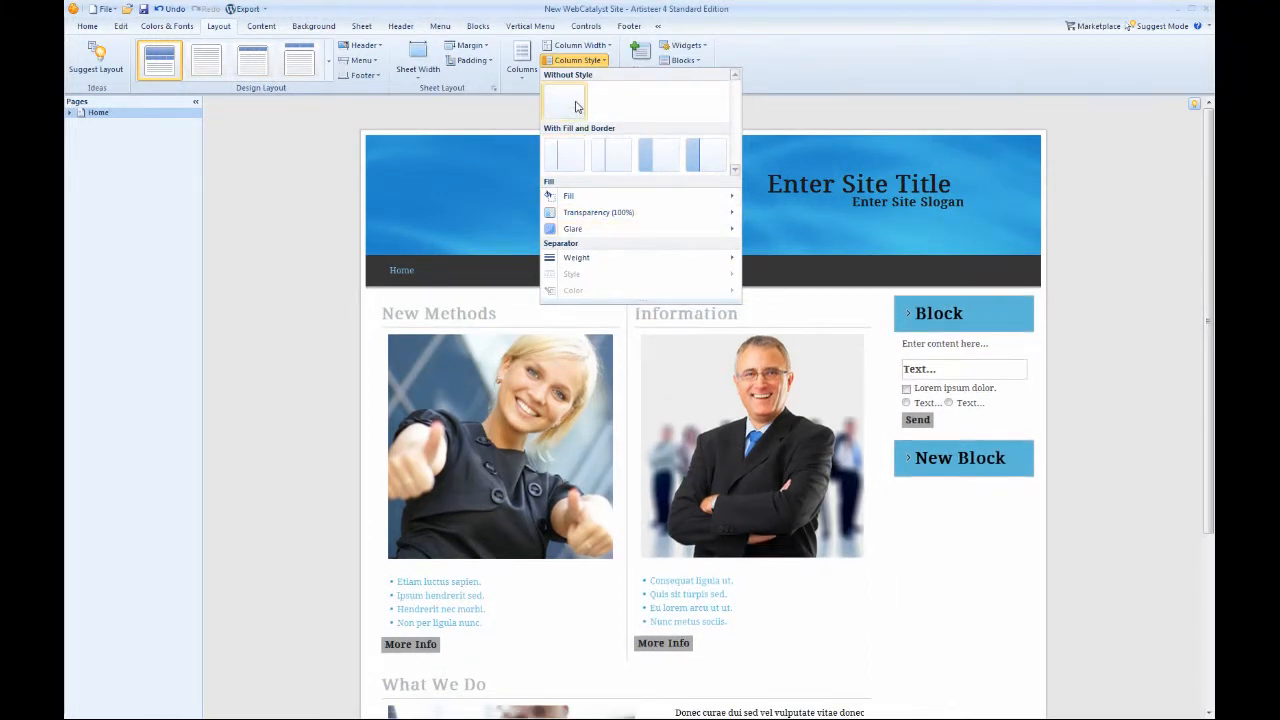
left_click(808, 60)
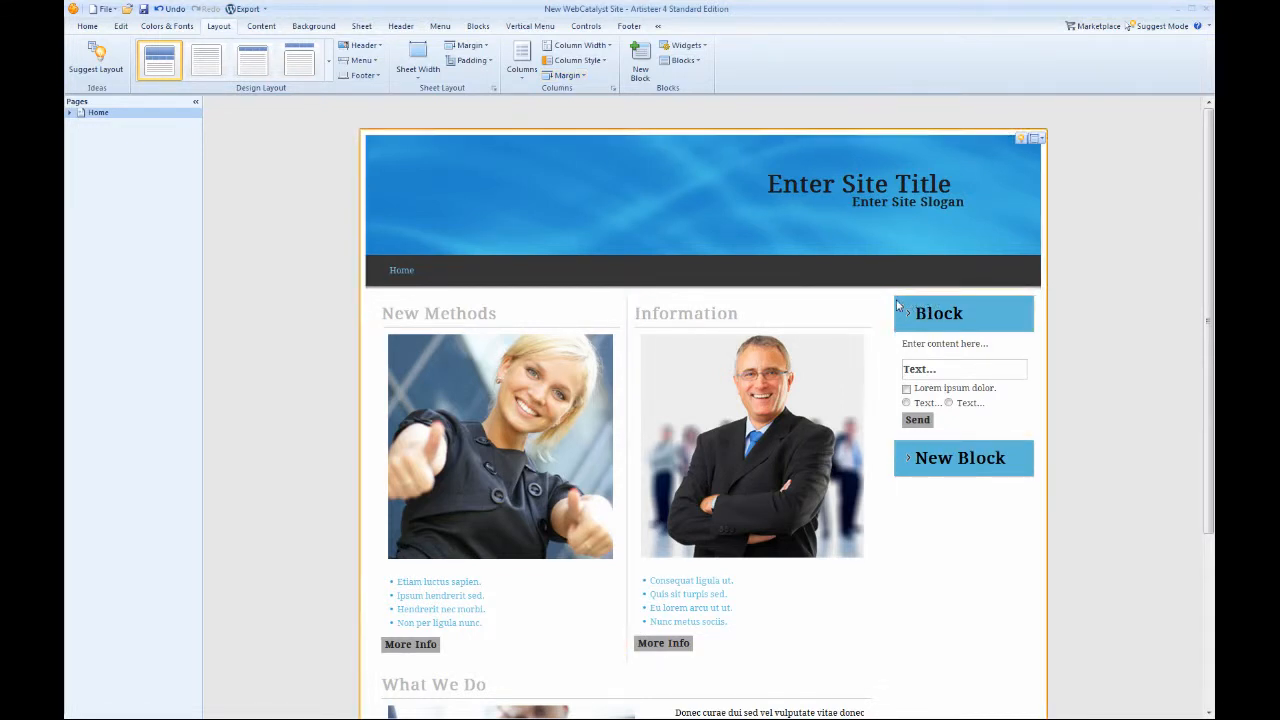
Try a 50-pixel top margin on the columns and return it to 0 pixels.
left_click(566, 75)
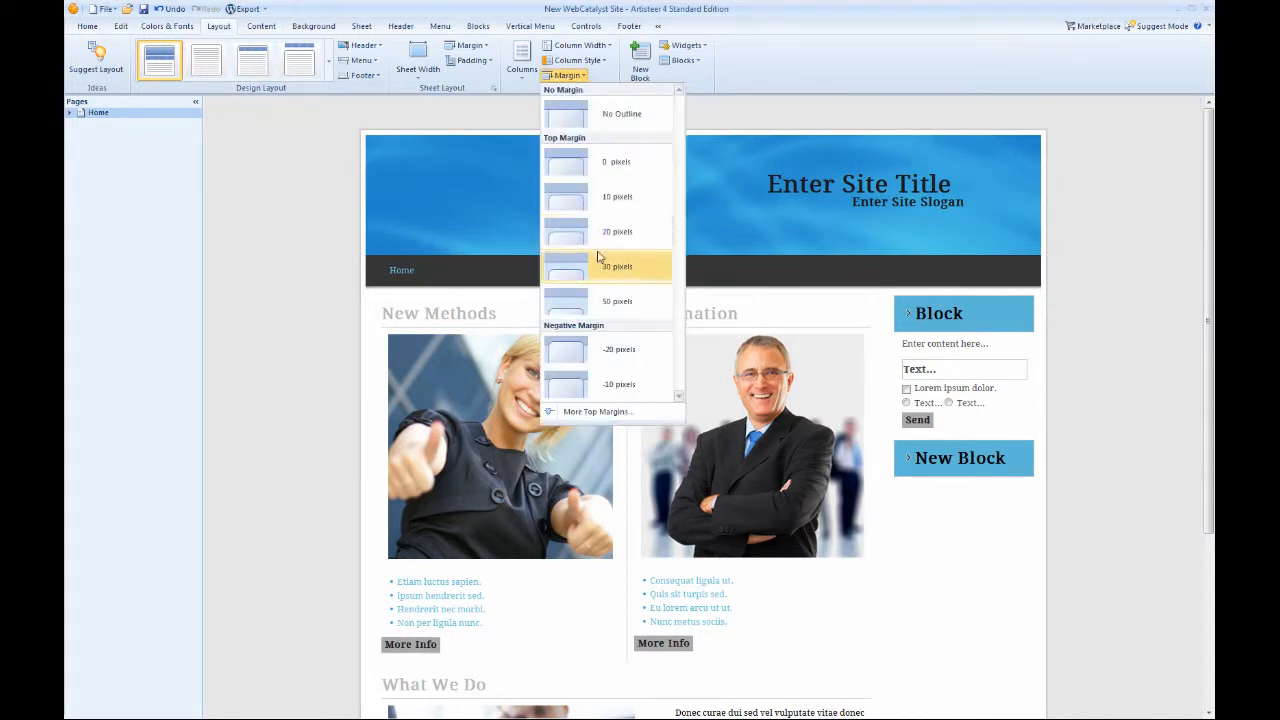
left_click(605, 301)
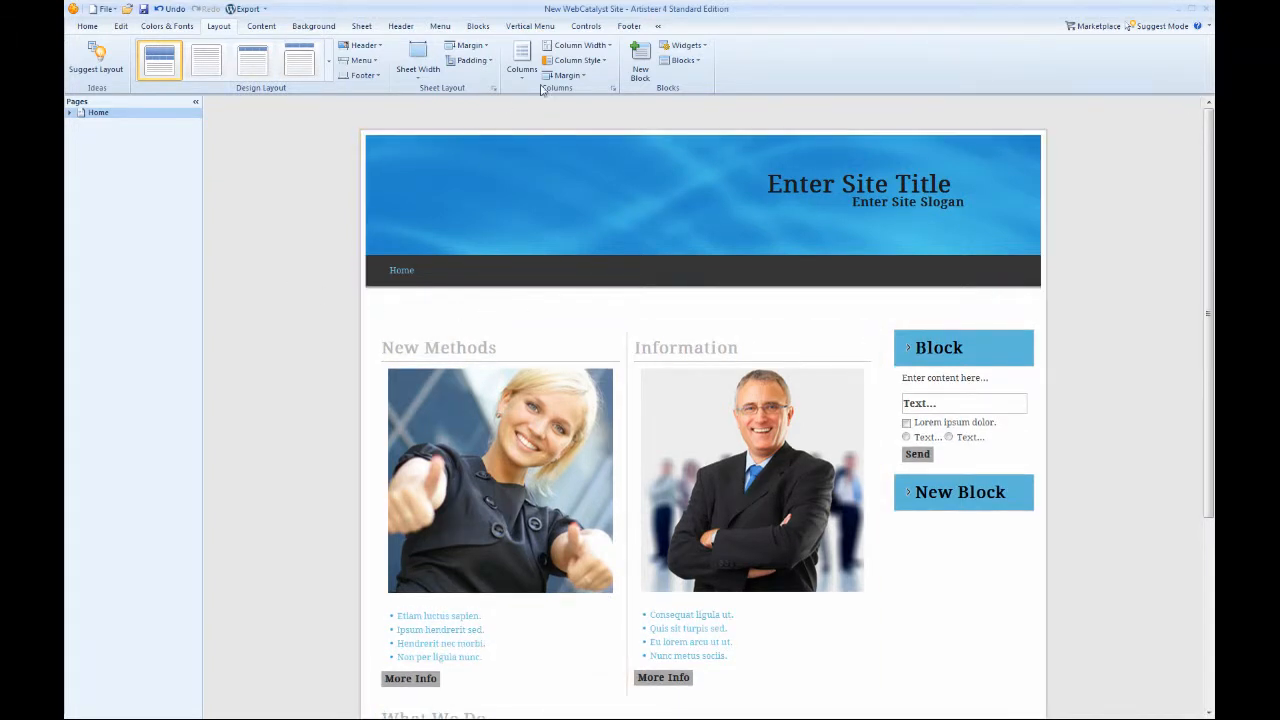
left_click(569, 77)
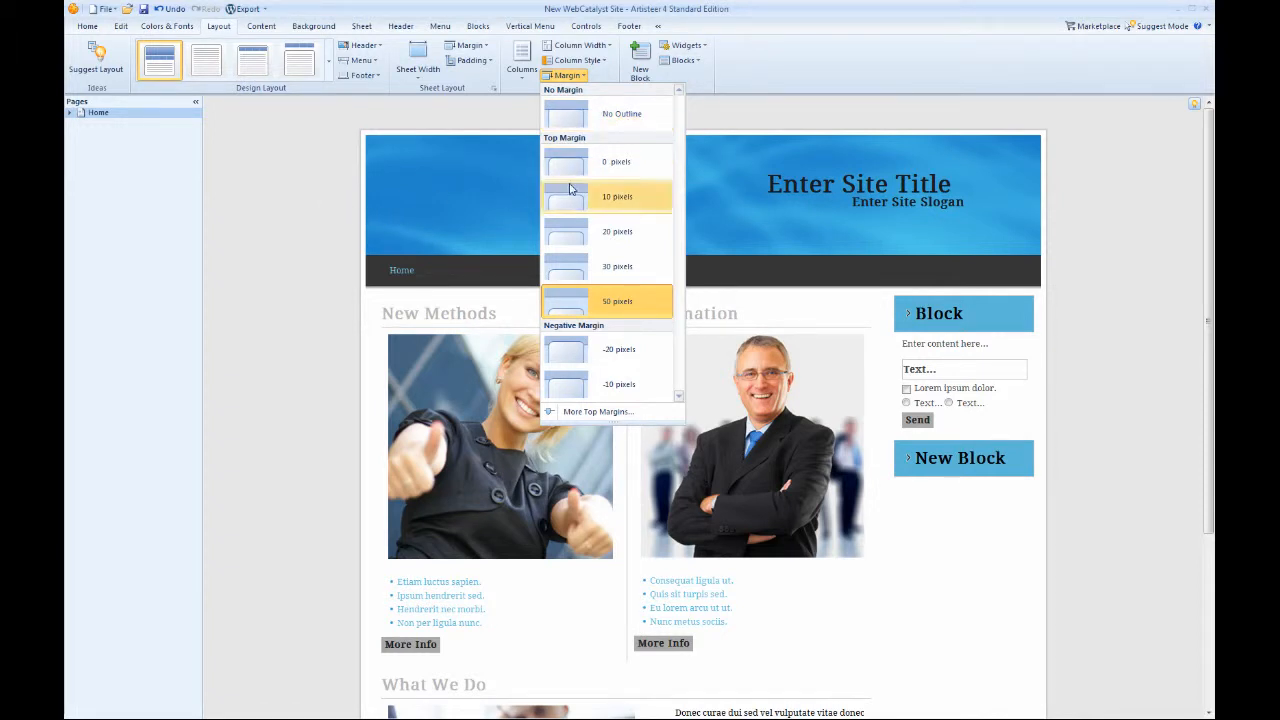
left_click(603, 178)
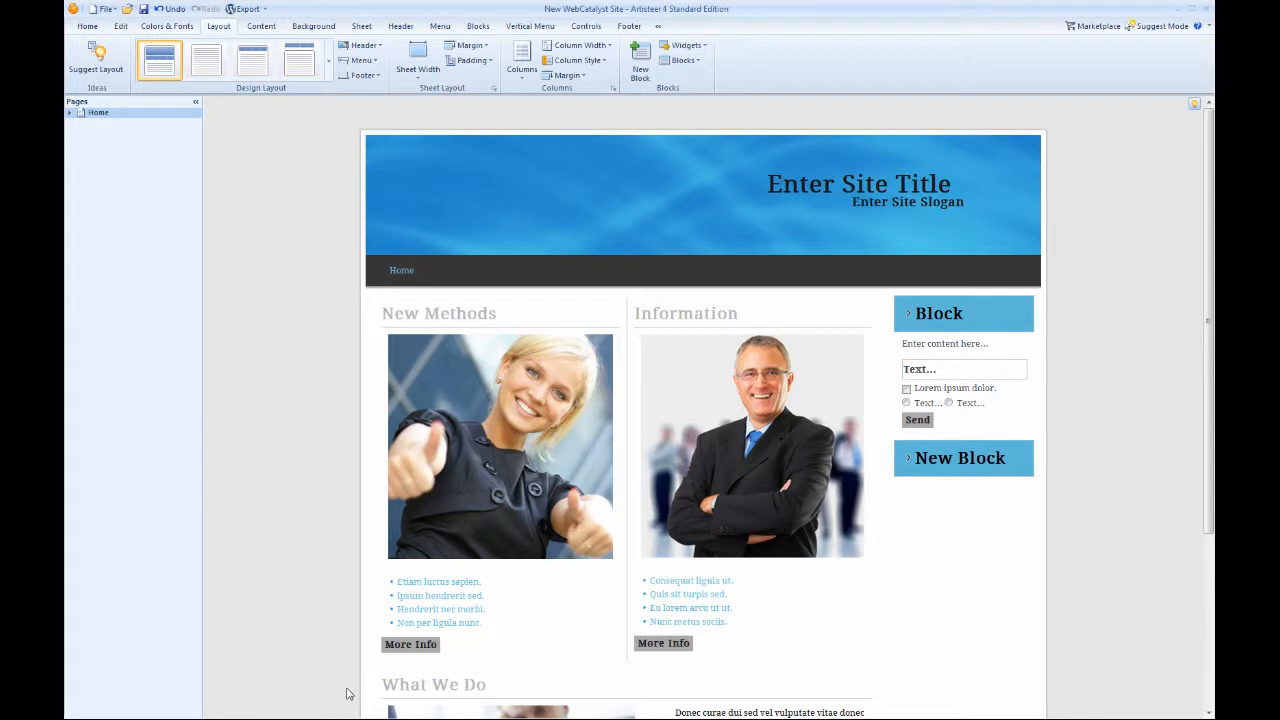
Restore the program window from full screen, reduce its height in two stages and maximize it again.
left_click(1193, 10)
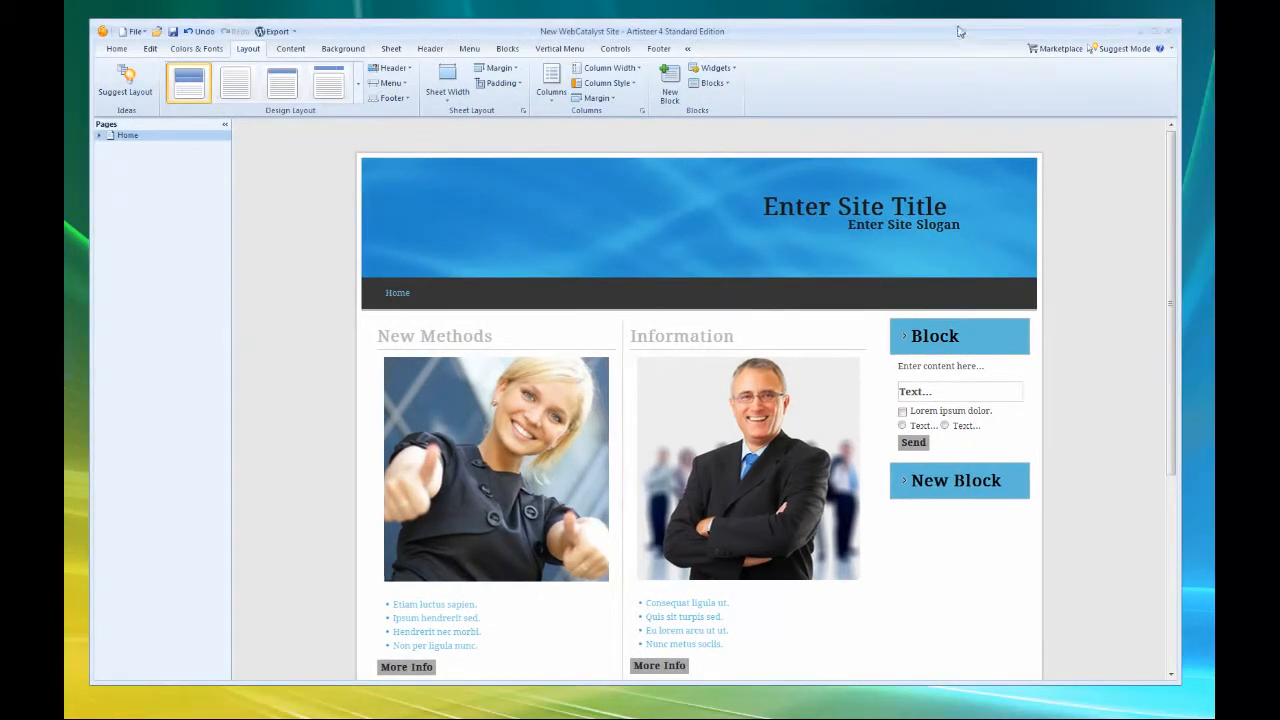
left_click_drag(923, 670, 924, 621)
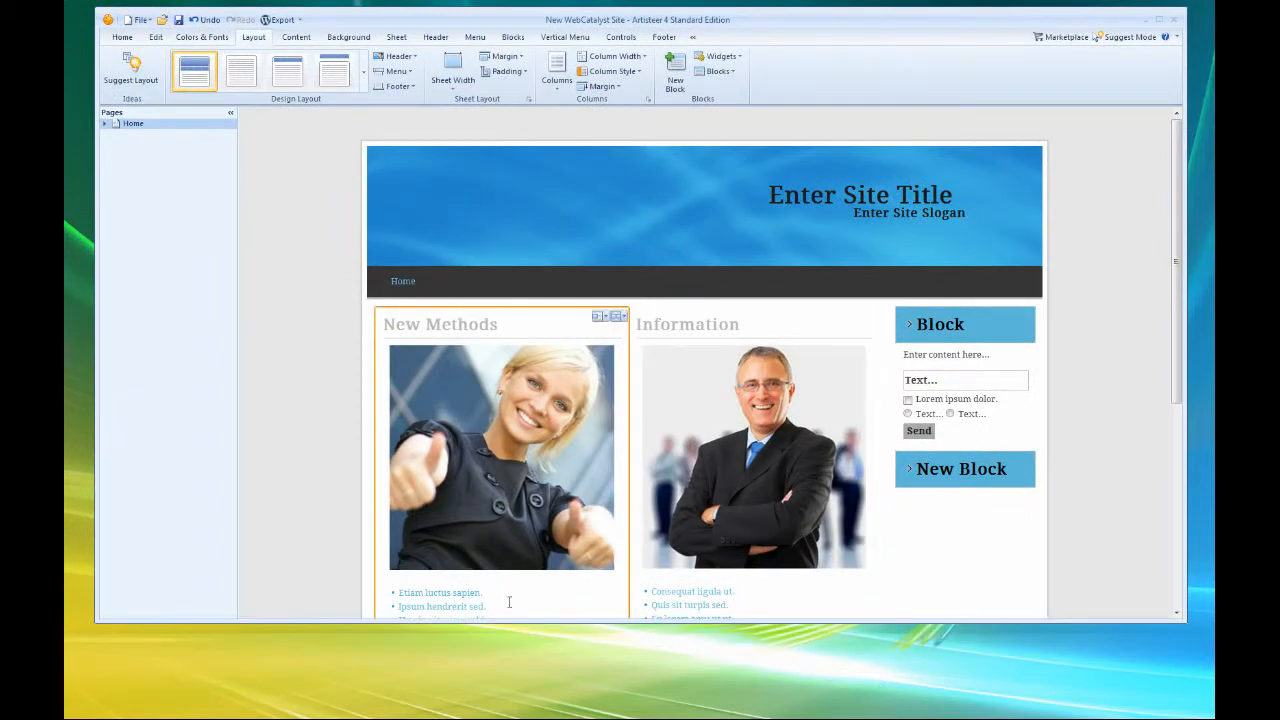
left_click_drag(921, 620, 918, 568)
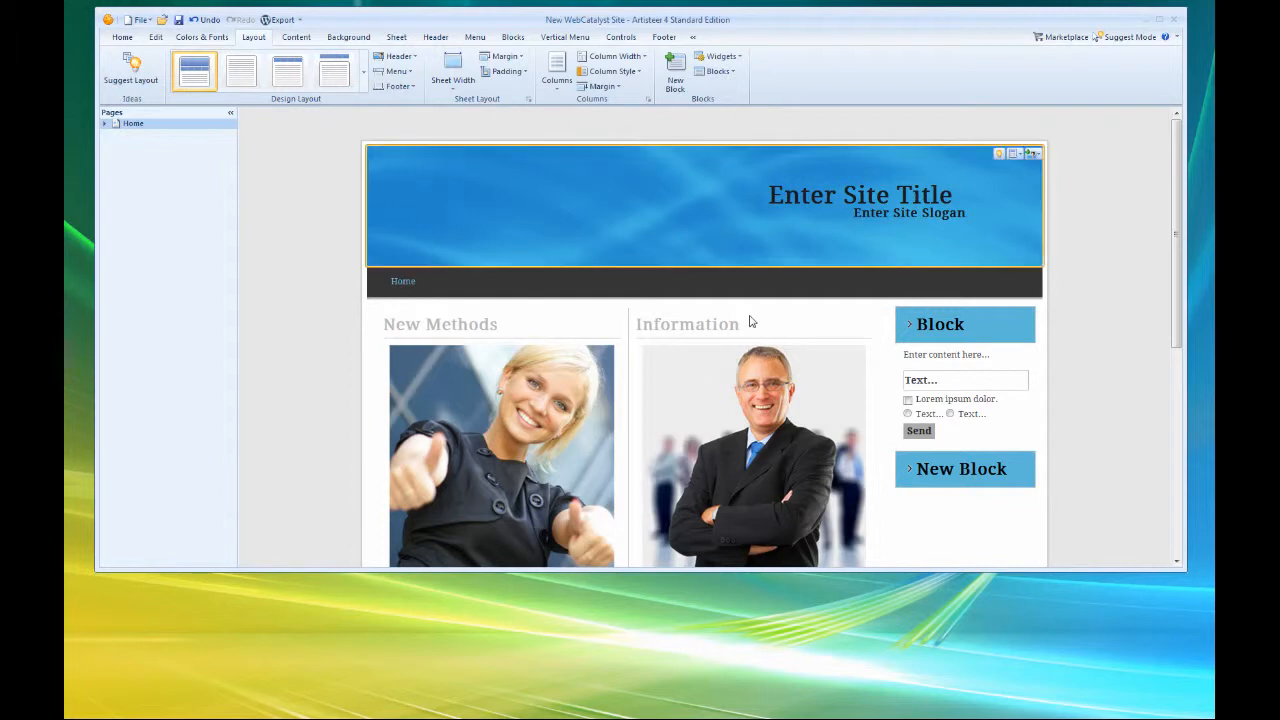
left_click(1159, 19)
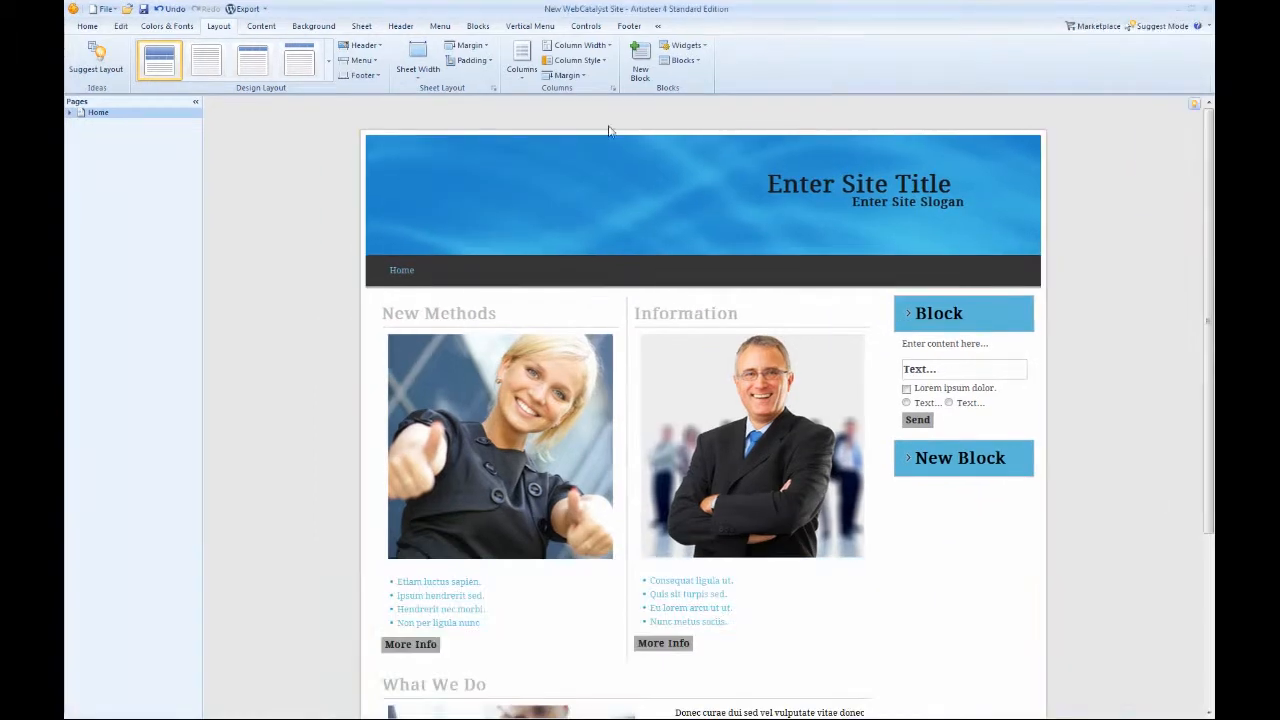
Set the sheet's top margin to 10 pixels and its padding to No Padding.
left_click(468, 46)
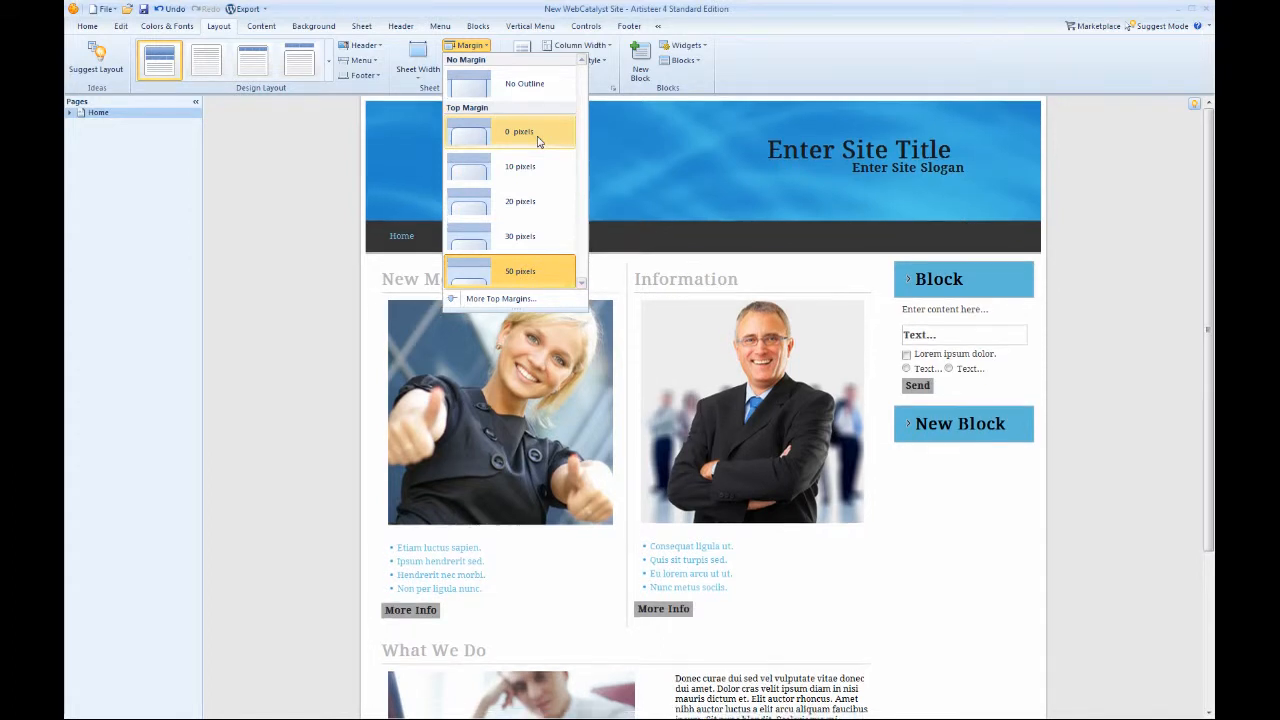
left_click(529, 165)
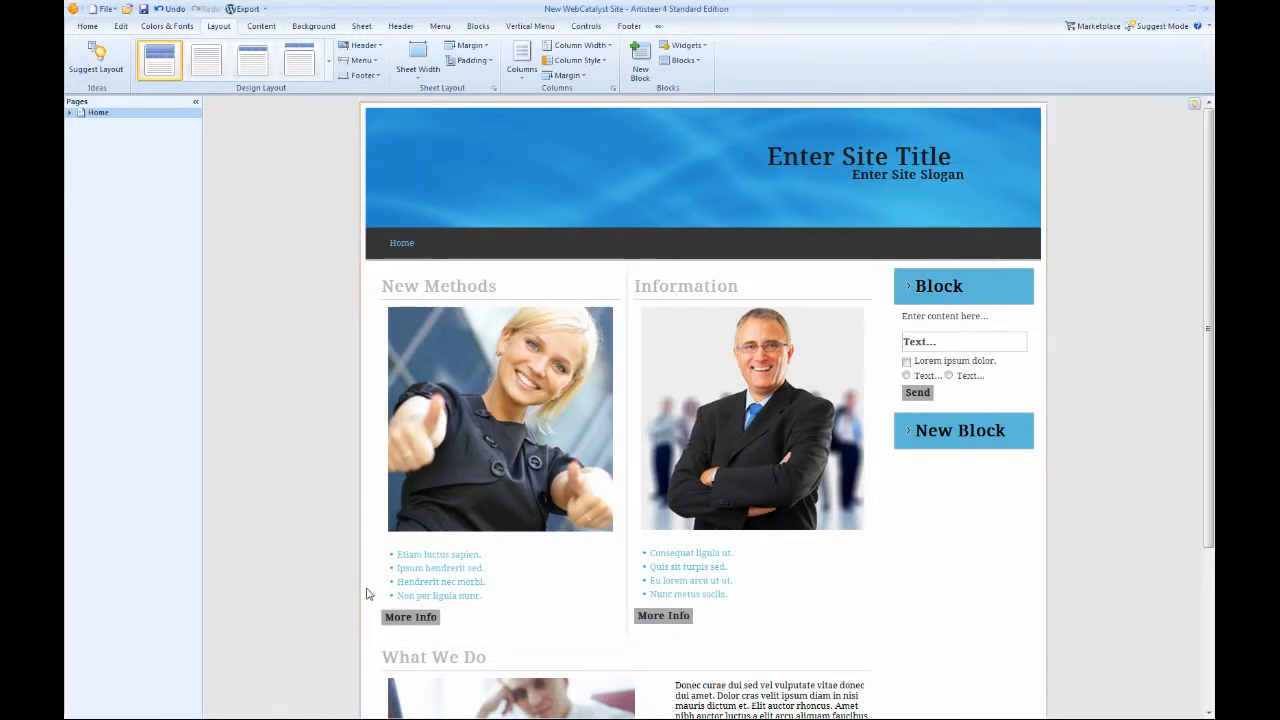
left_click(474, 61)
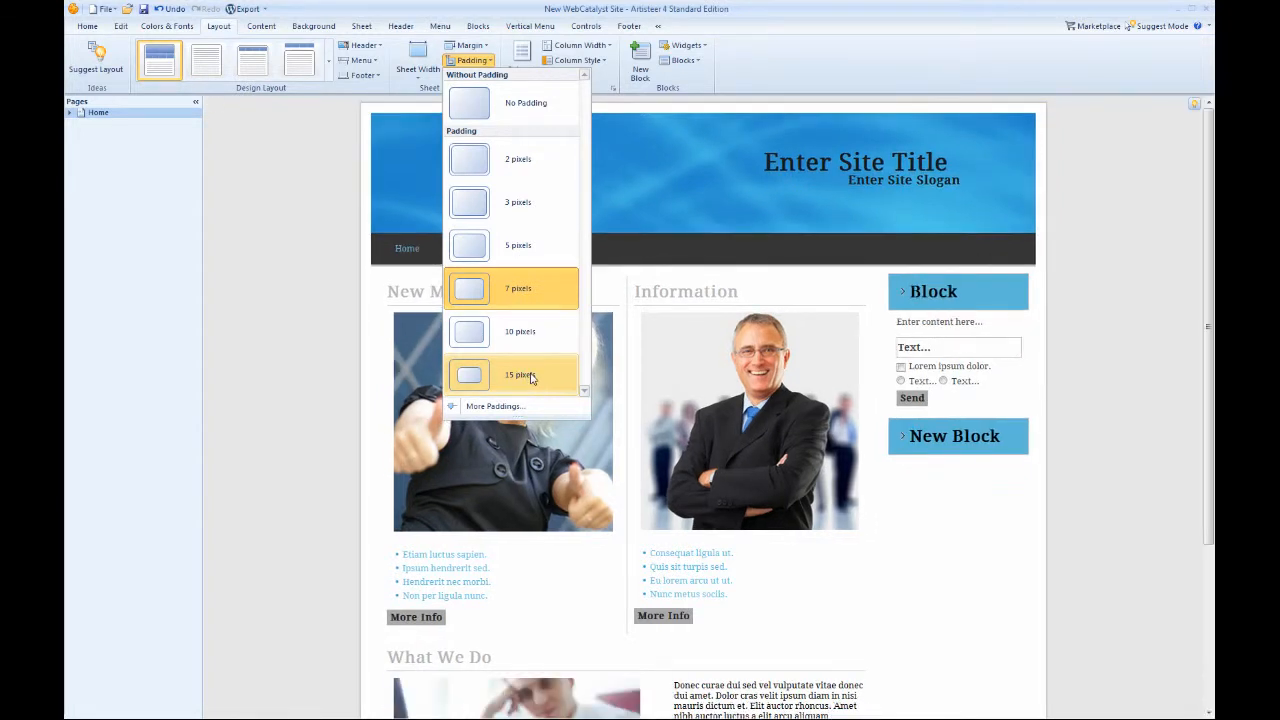
left_click(541, 108)
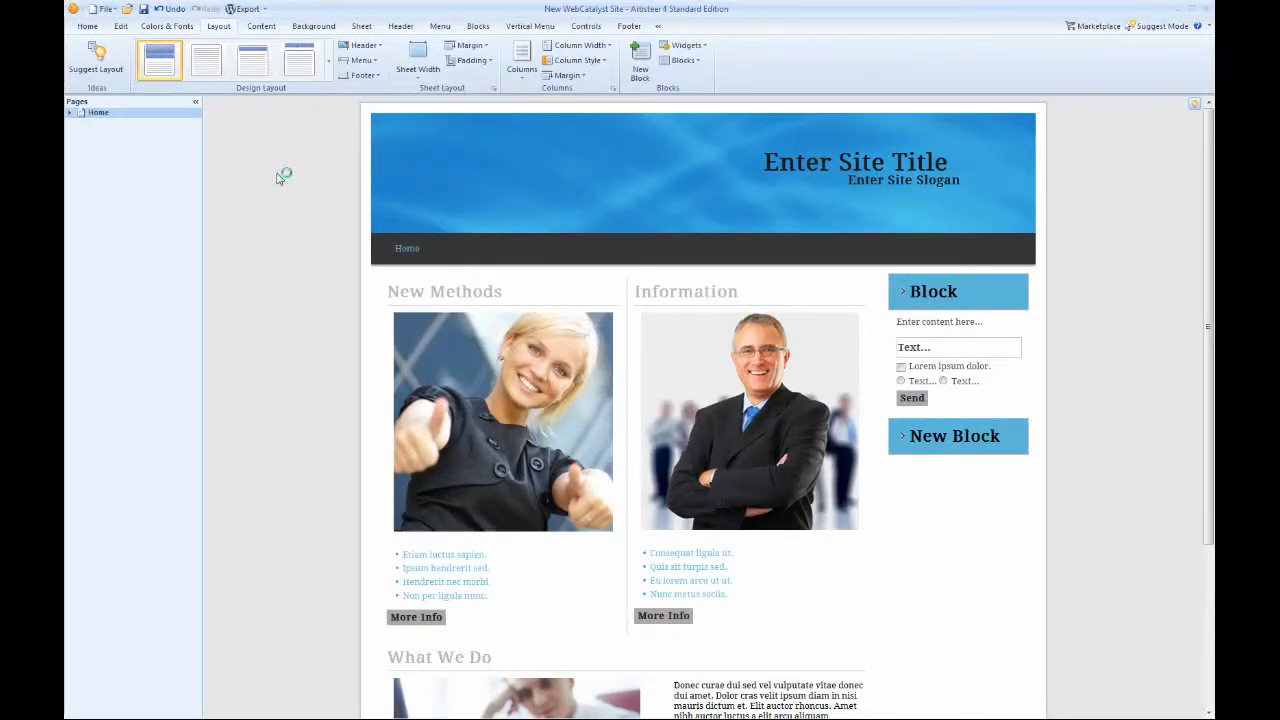